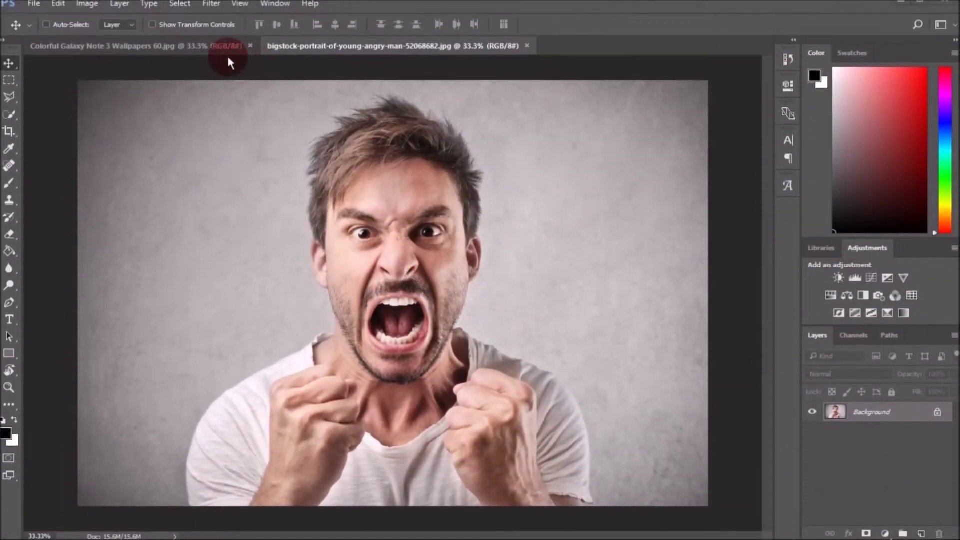
# Step: Return to the angry-man portrait and switch to the Polygonal Lasso tool
pyautogui.click(208, 46)
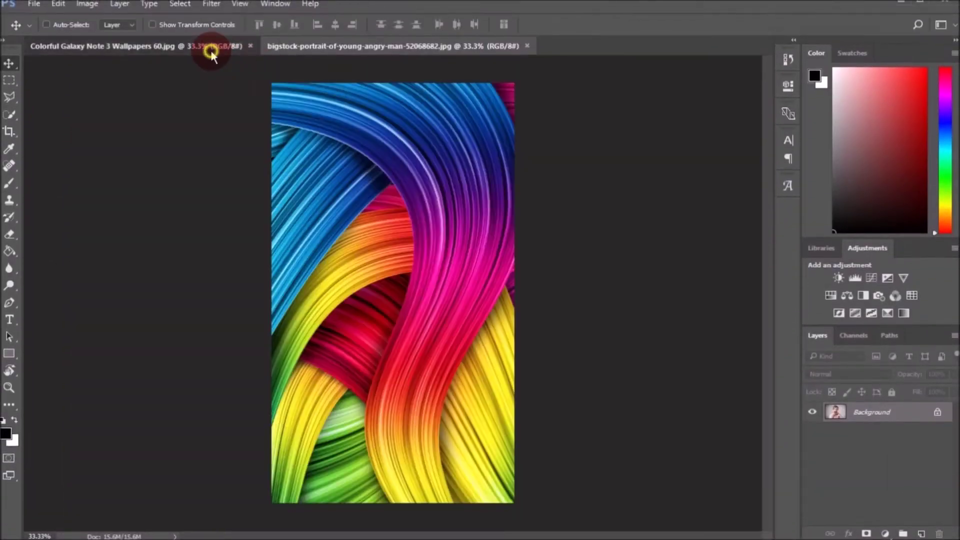
pyautogui.click(372, 47)
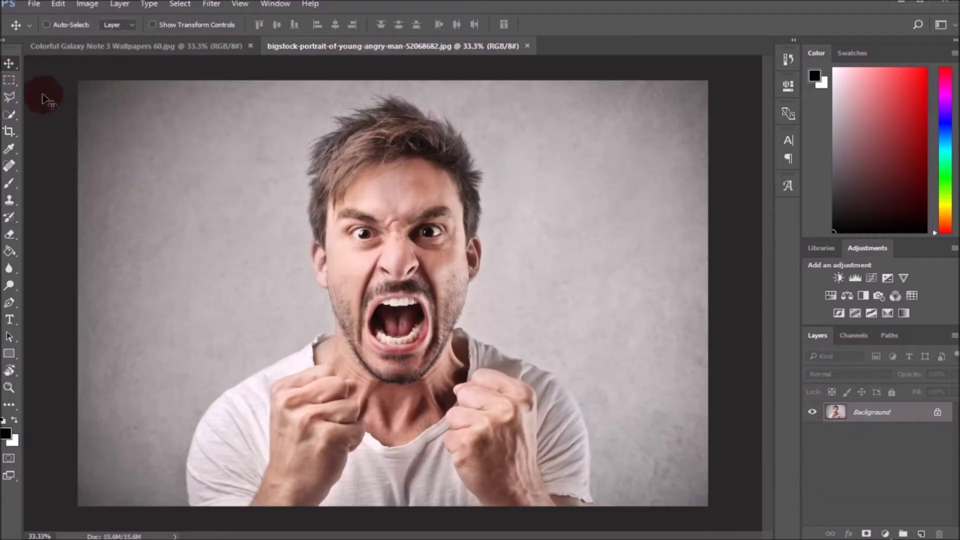
pyautogui.click(11, 98)
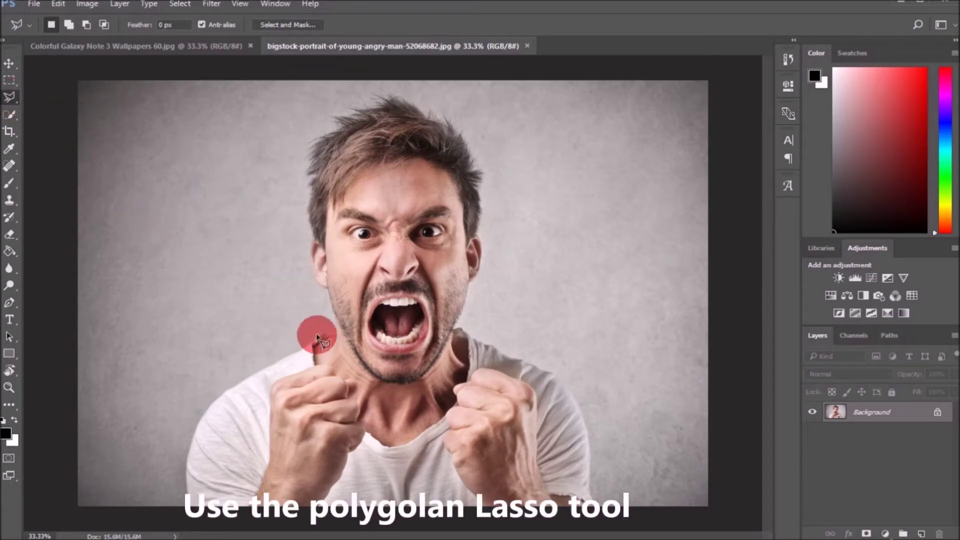
# Step: Trace the head outline from the left jaw, under the chin, up the right cheek to the hair
pyautogui.click(325, 307)
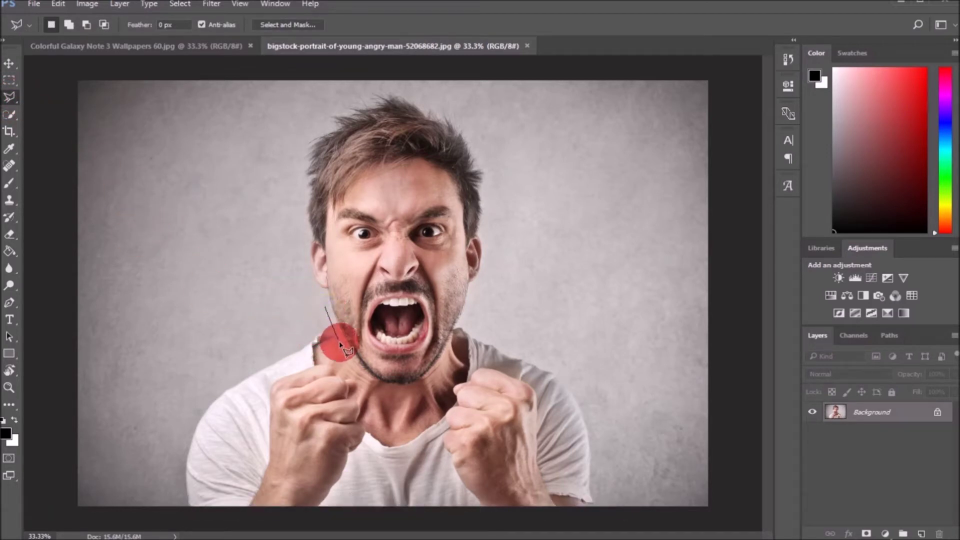
pyautogui.click(370, 386)
pyautogui.click(408, 388)
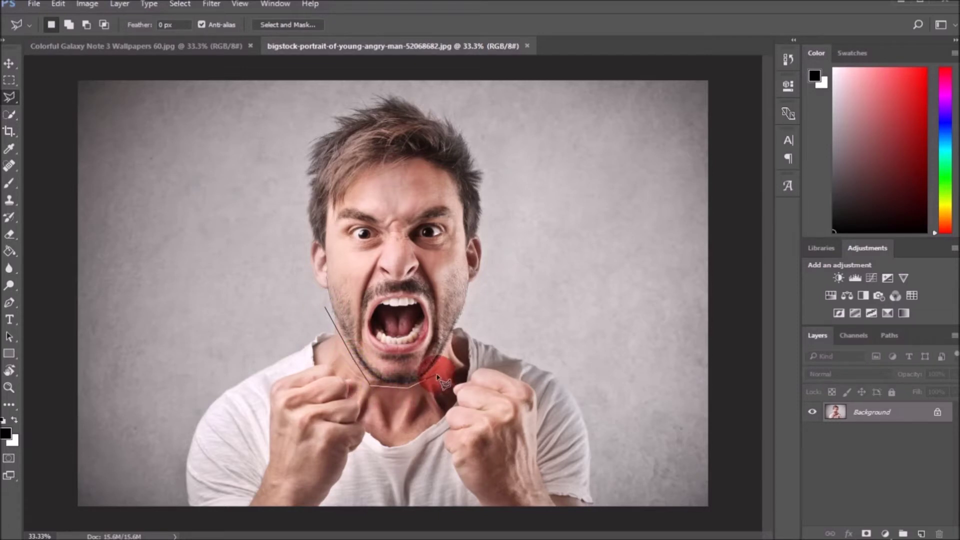
pyautogui.click(439, 378)
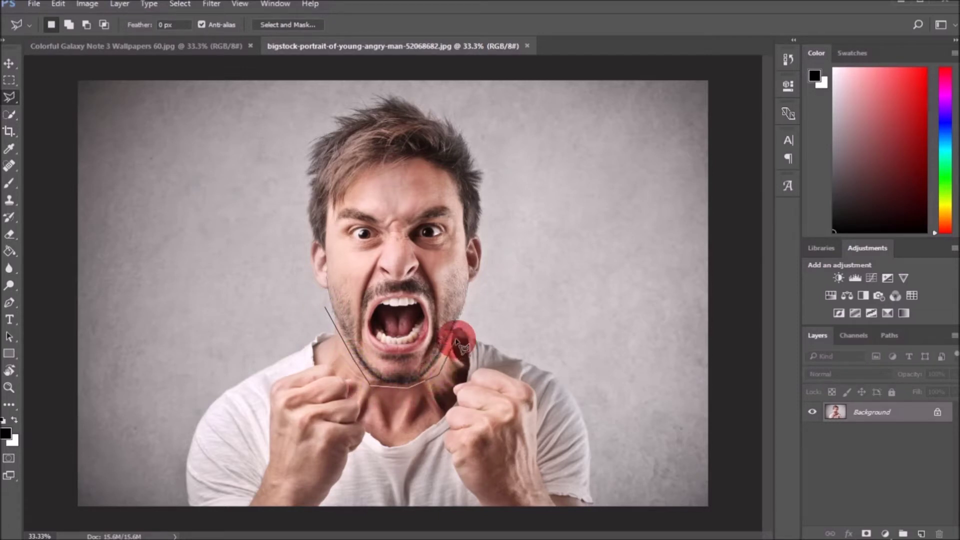
pyautogui.click(465, 313)
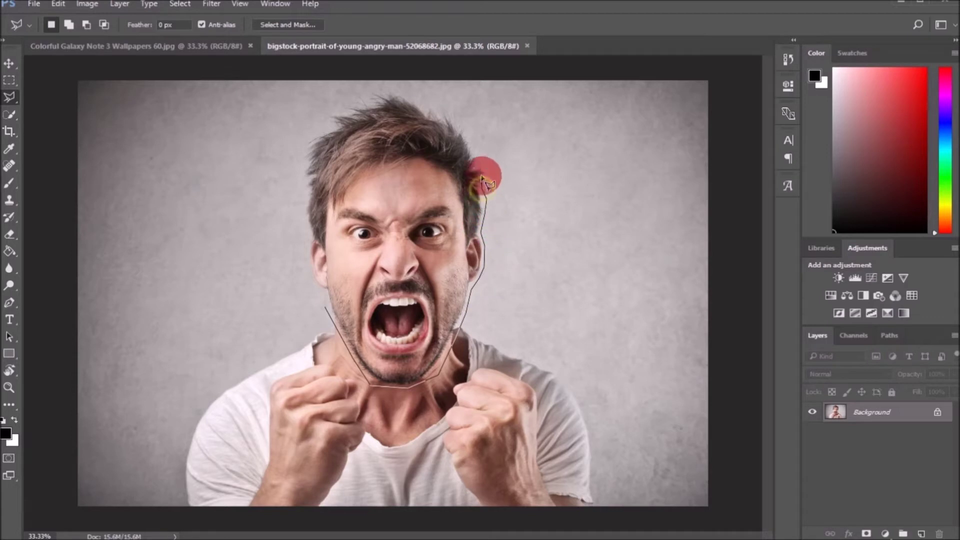
pyautogui.click(472, 145)
pyautogui.click(445, 108)
pyautogui.click(420, 99)
# Step: Continue the outline along the left hairline and down the left side to close the selection
pyautogui.click(378, 87)
pyautogui.click(354, 98)
pyautogui.click(323, 121)
pyautogui.click(308, 136)
pyautogui.click(299, 173)
pyautogui.click(299, 198)
pyautogui.click(302, 218)
pyautogui.click(307, 250)
pyautogui.click(310, 285)
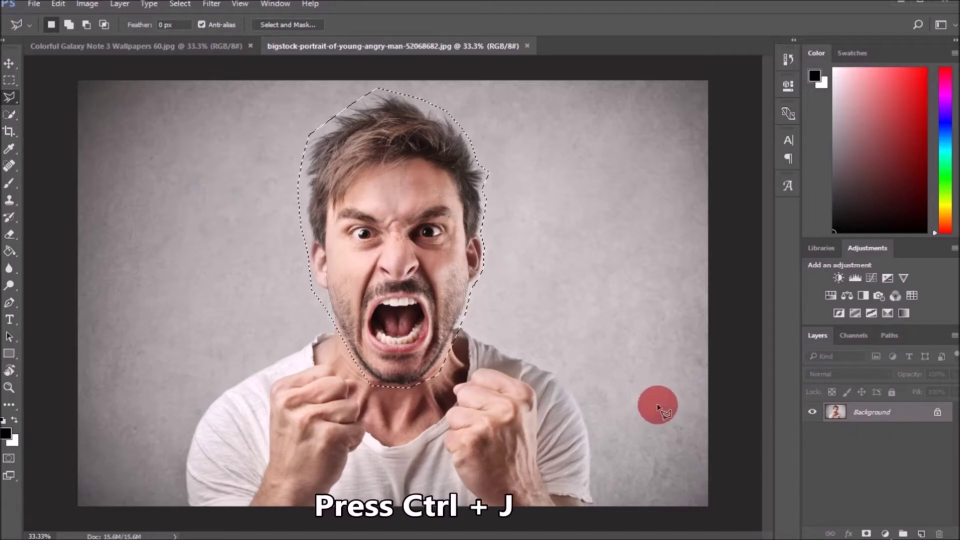
# Step: Copy the selected head onto a new layer and apply Threshold at level 126
pyautogui.hotkey('ctrl', 'j')
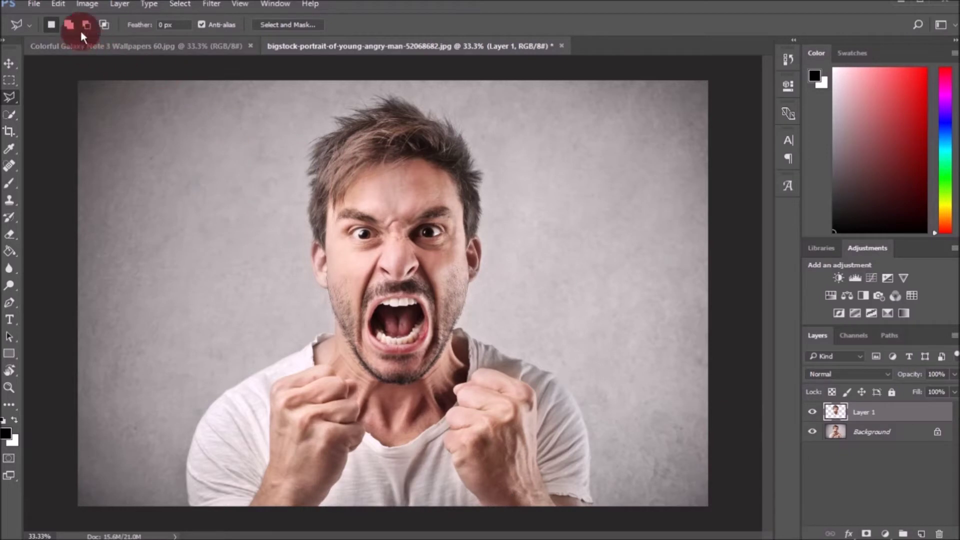
pyautogui.click(83, 4)
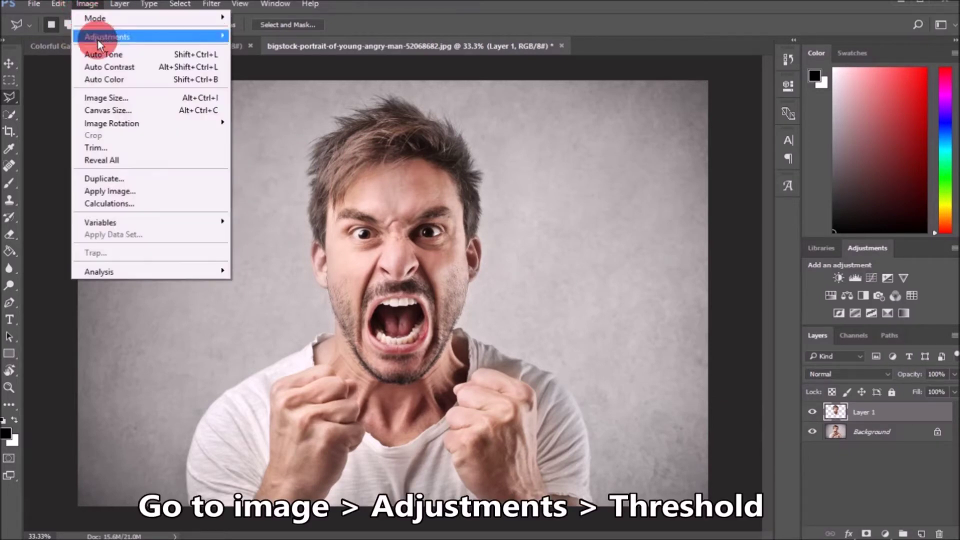
pyautogui.moveTo(151, 36)
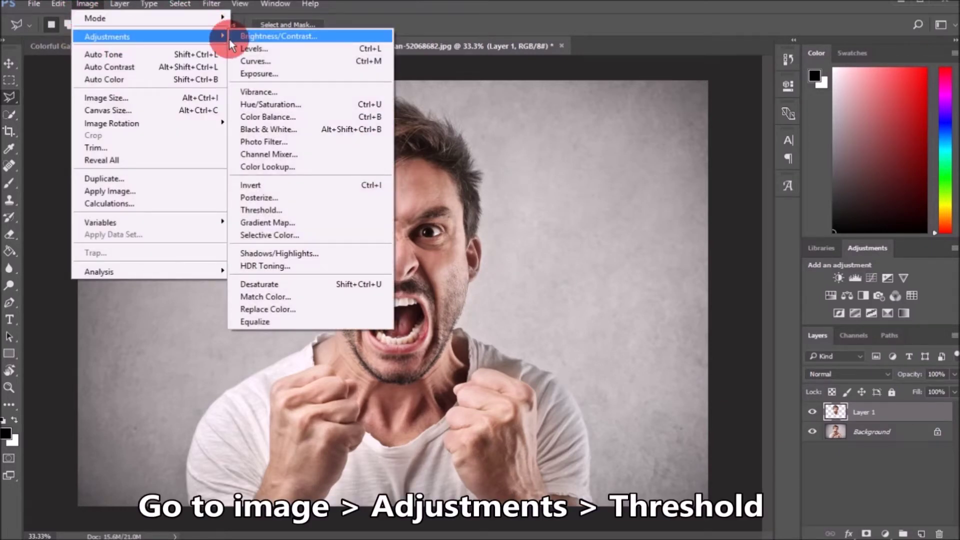
pyautogui.click(314, 209)
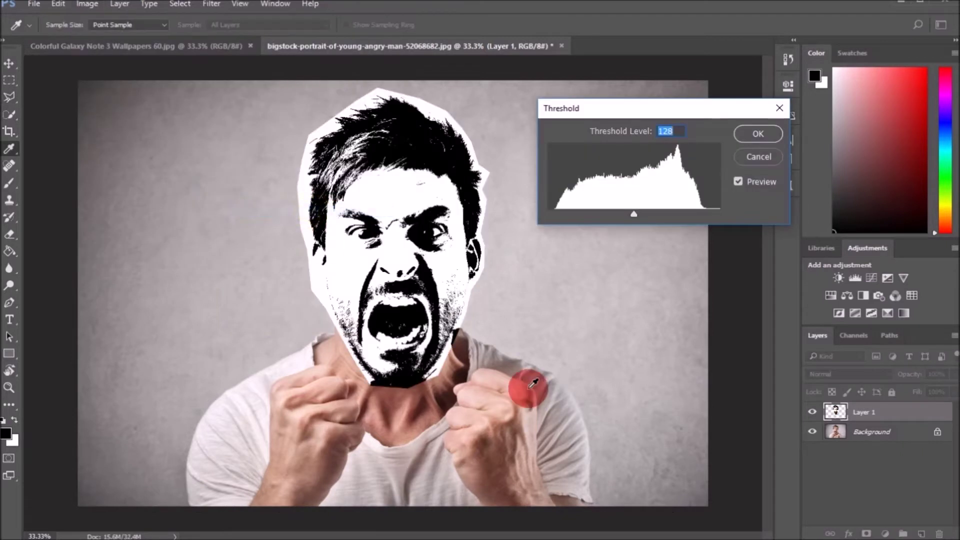
pyautogui.moveTo(636, 218); pyautogui.dragTo(638, 215)
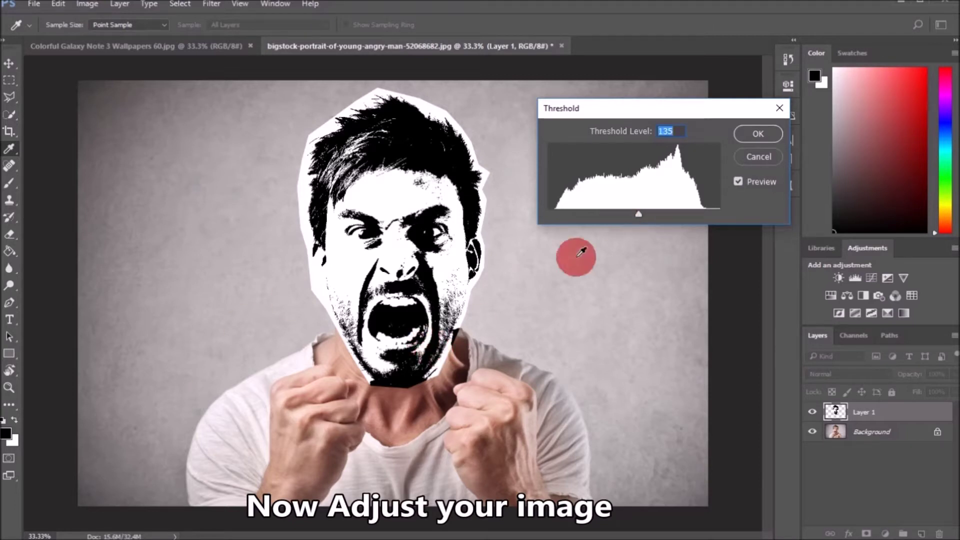
pyautogui.moveTo(630, 215)
pyautogui.mouseDown()
pyautogui.moveTo(617, 212)
pyautogui.moveTo(632, 214)
pyautogui.mouseUp()
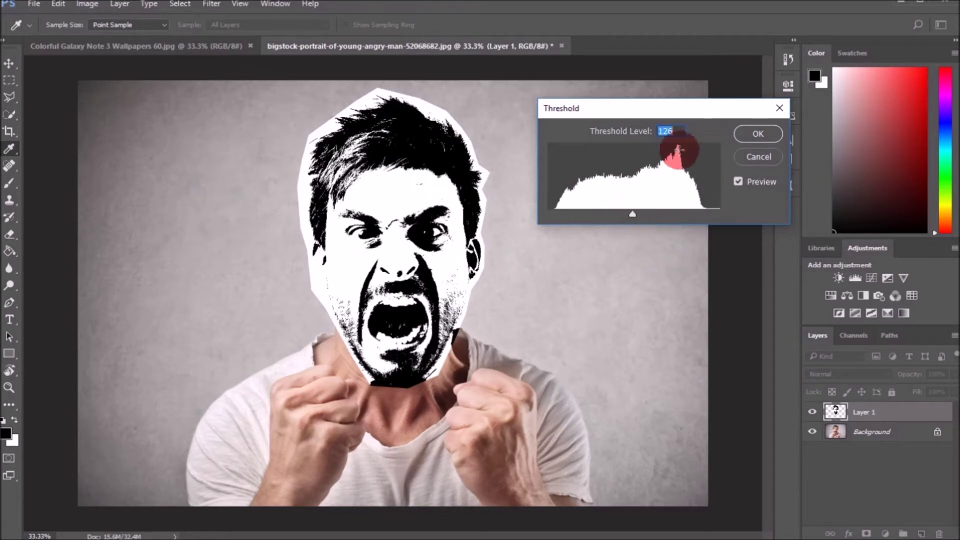
pyautogui.click(756, 132)
pyautogui.press('l')
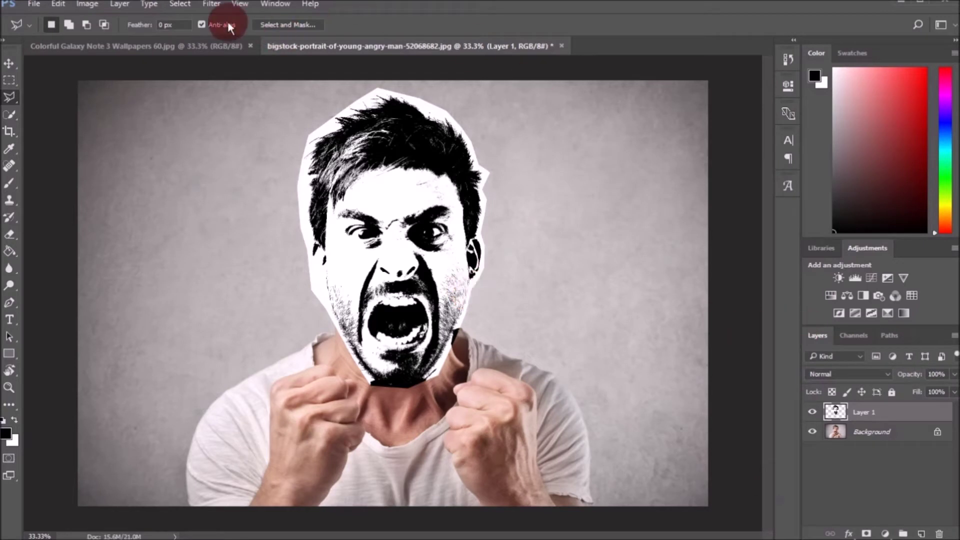
# Step: Select the black areas of the thresholded head with Color Range at Fuzziness 40
pyautogui.click(182, 5)
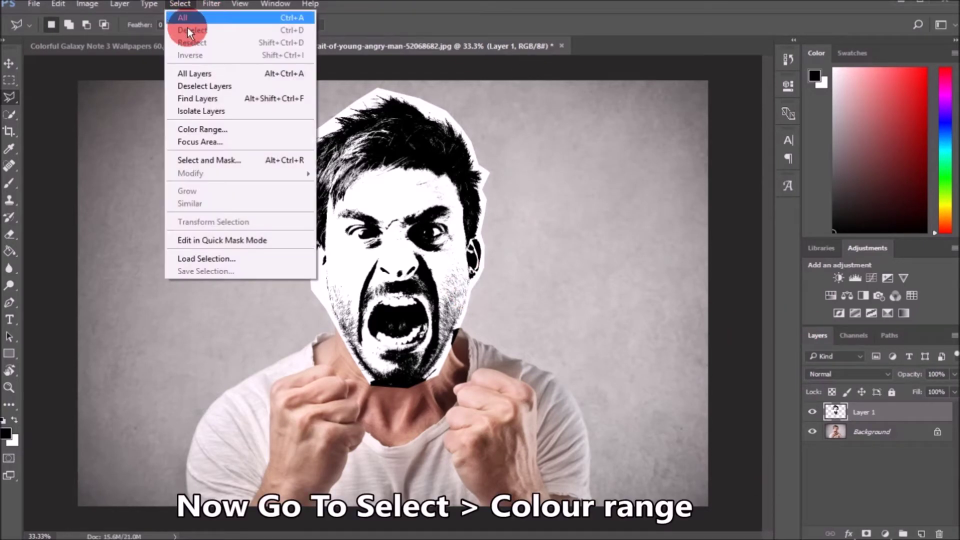
pyautogui.click(209, 129)
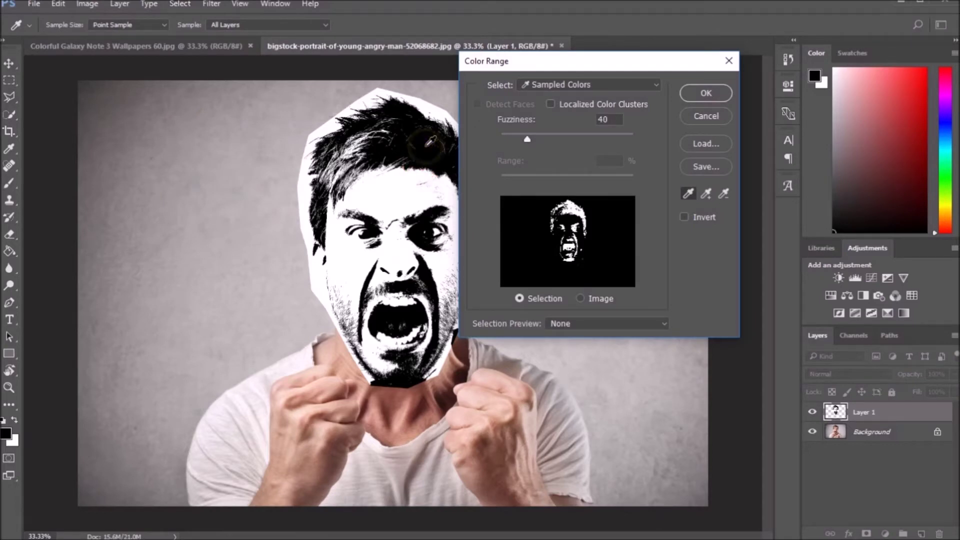
pyautogui.click(700, 91)
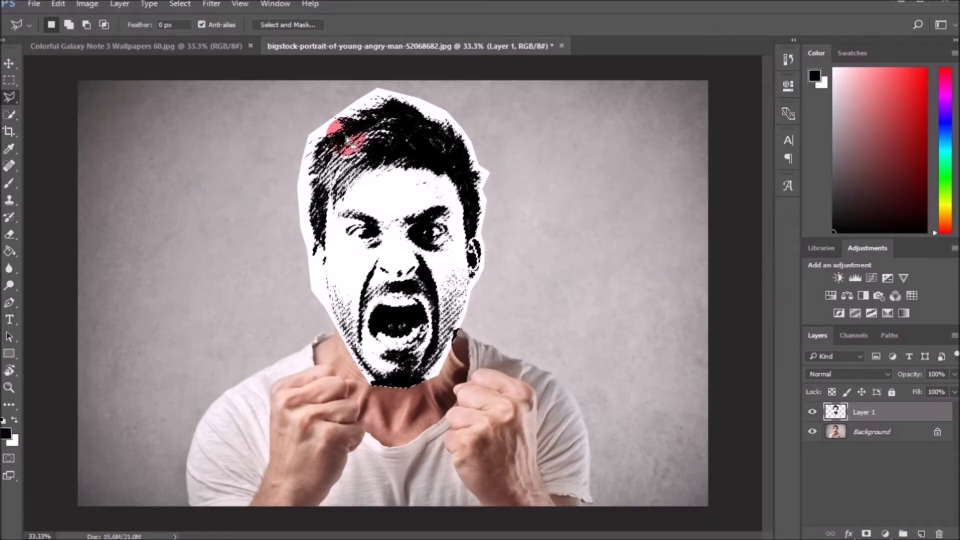
pyautogui.click(34, 3)
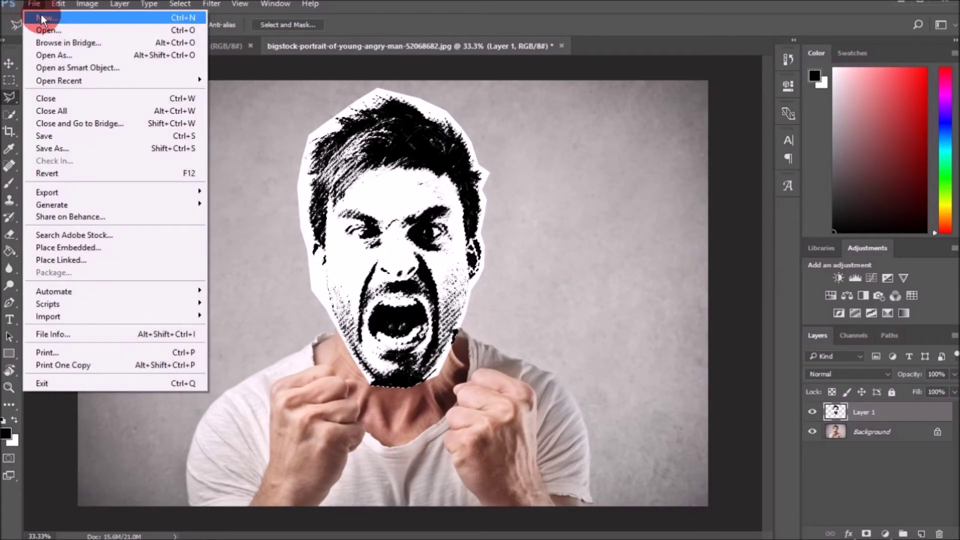
# Step: Create a new white 1920 × 1080 pixel document, Untitled-1
pyautogui.click(42, 19)
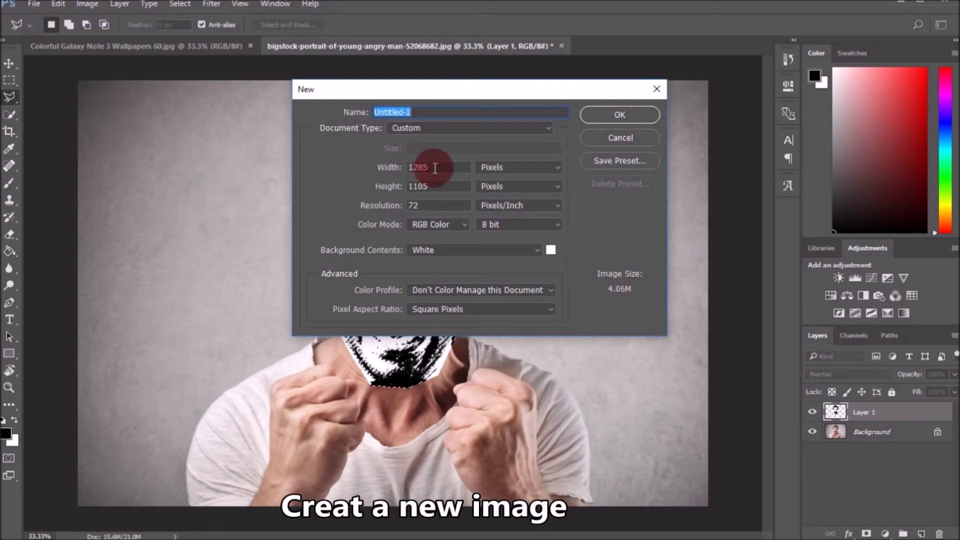
pyautogui.moveTo(437, 166); pyautogui.dragTo(377, 175)
pyautogui.write('1920')
pyautogui.moveTo(436, 186); pyautogui.dragTo(374, 193)
pyautogui.write('108')
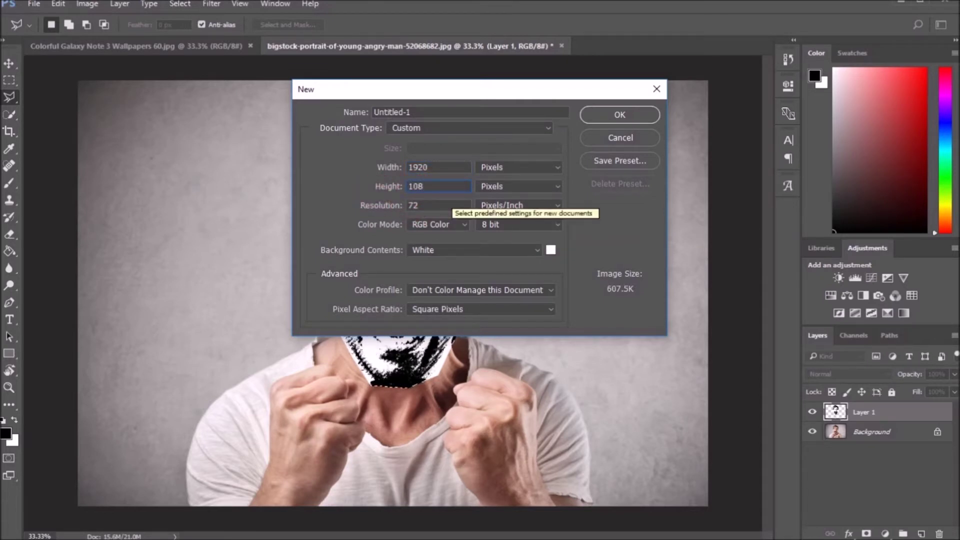
pyautogui.write('0')
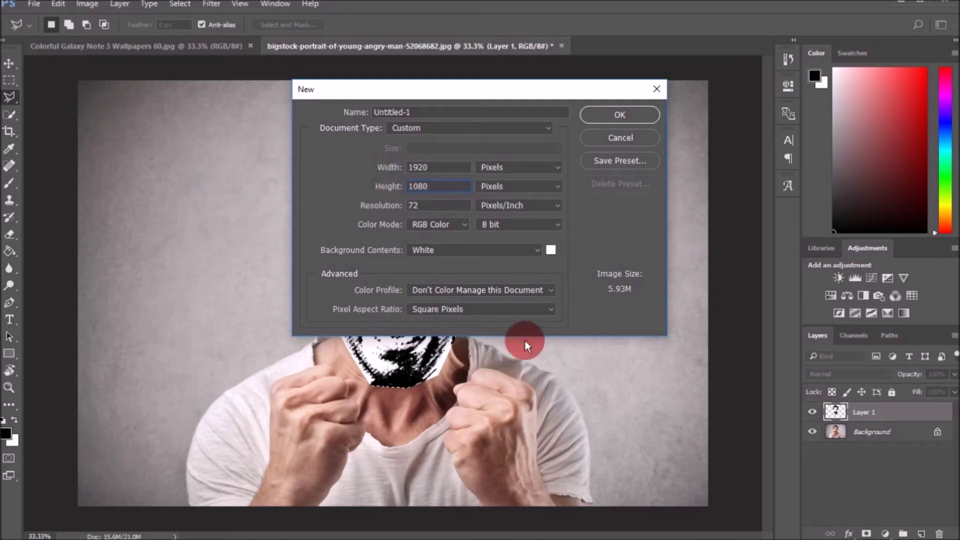
pyautogui.click(591, 116)
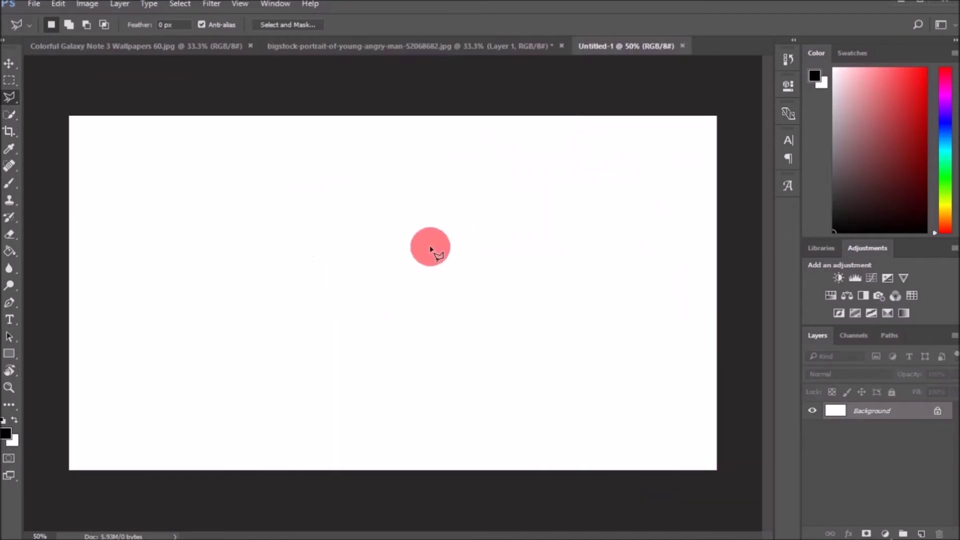
# Step: Paste the copied black-and-white head into the Untitled-1 document
pyautogui.click(218, 48)
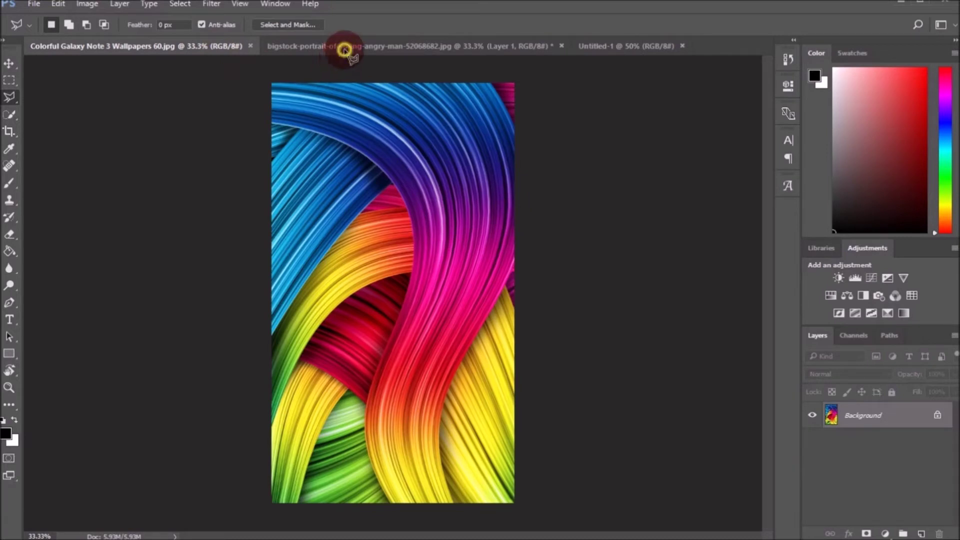
pyautogui.hotkey('ctrl', 'c')
pyautogui.click(484, 209)
pyautogui.click(364, 46)
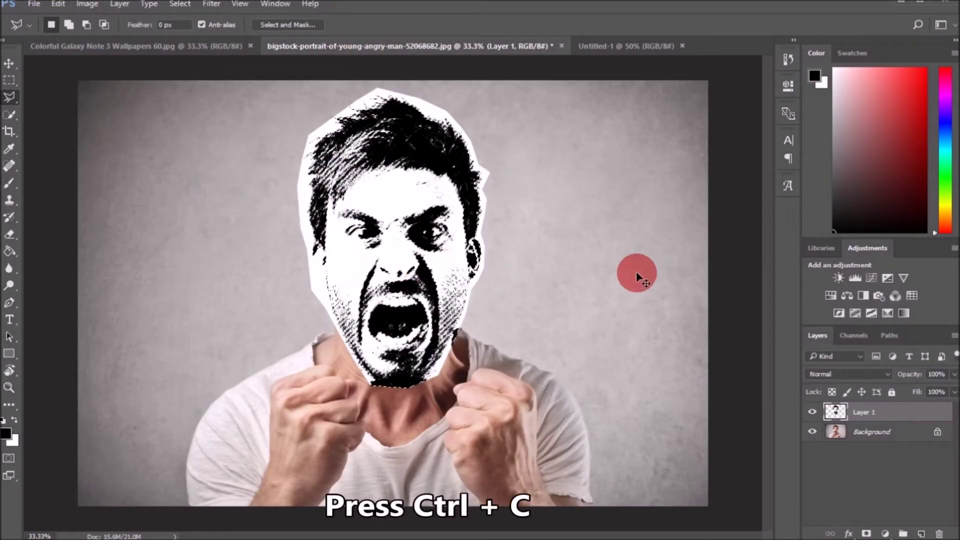
pyautogui.click(628, 46)
pyautogui.hotkey('ctrl', 'v')
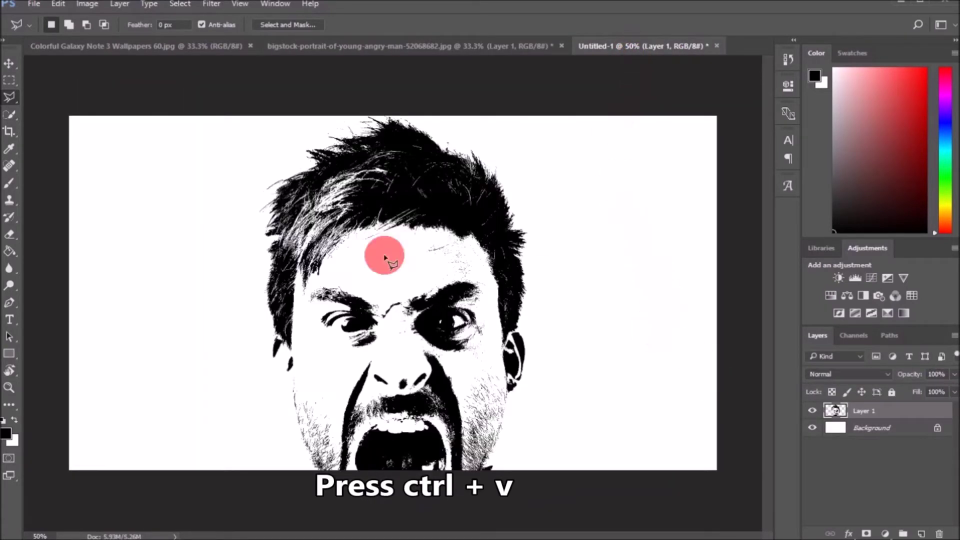
# Step: Free-transform the pasted head to about 80% × 78% and centre it on the canvas
pyautogui.hotkey('ctrl', 't')
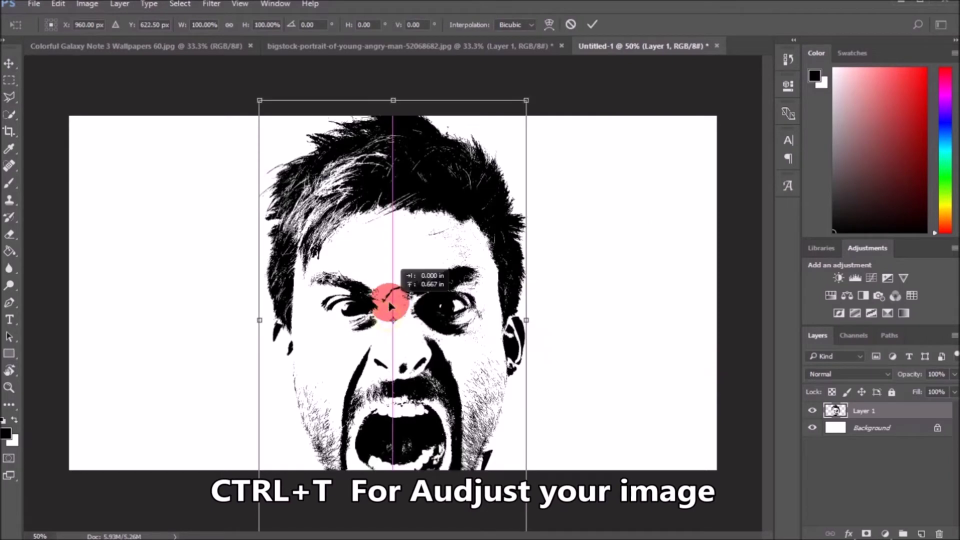
pyautogui.moveTo(388, 315); pyautogui.dragTo(388, 292)
pyautogui.moveTo(523, 92); pyautogui.dragTo(473, 159)
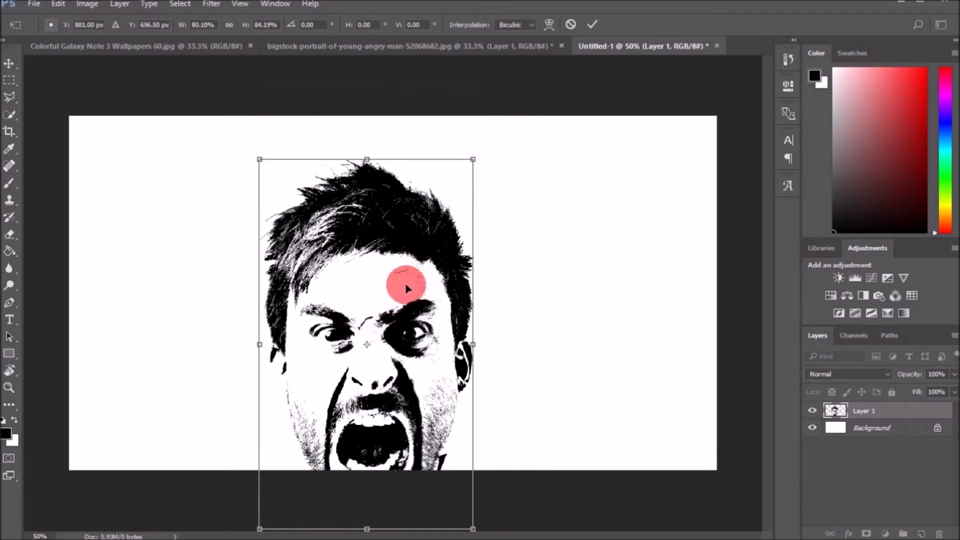
pyautogui.moveTo(473, 159); pyautogui.dragTo(483, 158)
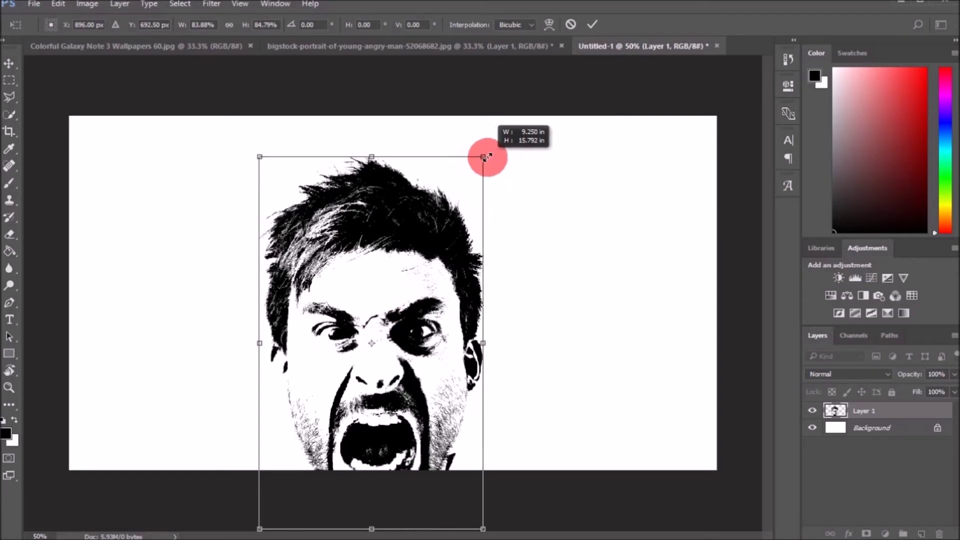
pyautogui.moveTo(483, 159); pyautogui.dragTo(485, 152)
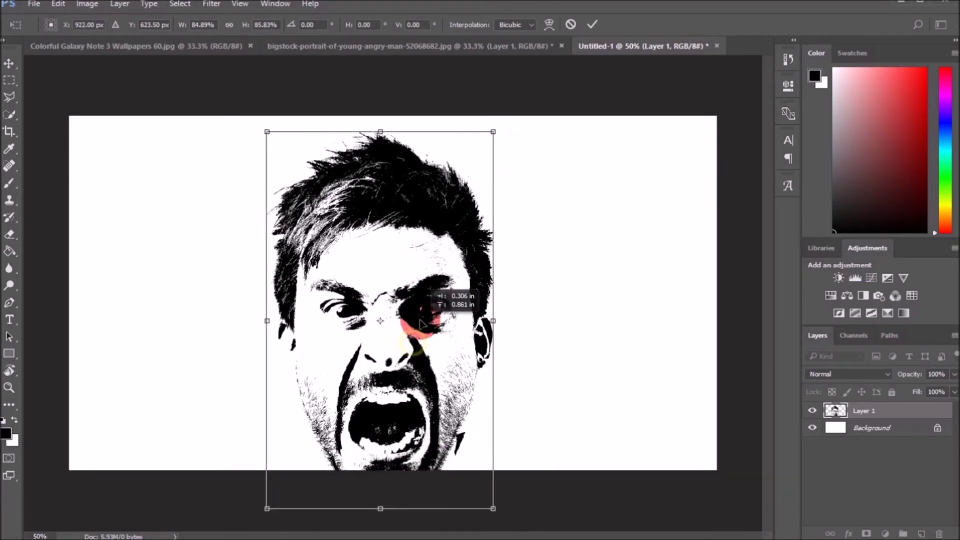
pyautogui.moveTo(447, 257); pyautogui.dragTo(459, 221)
pyautogui.moveTo(495, 118); pyautogui.dragTo(491, 123)
pyautogui.moveTo(394, 248); pyautogui.dragTo(405, 234)
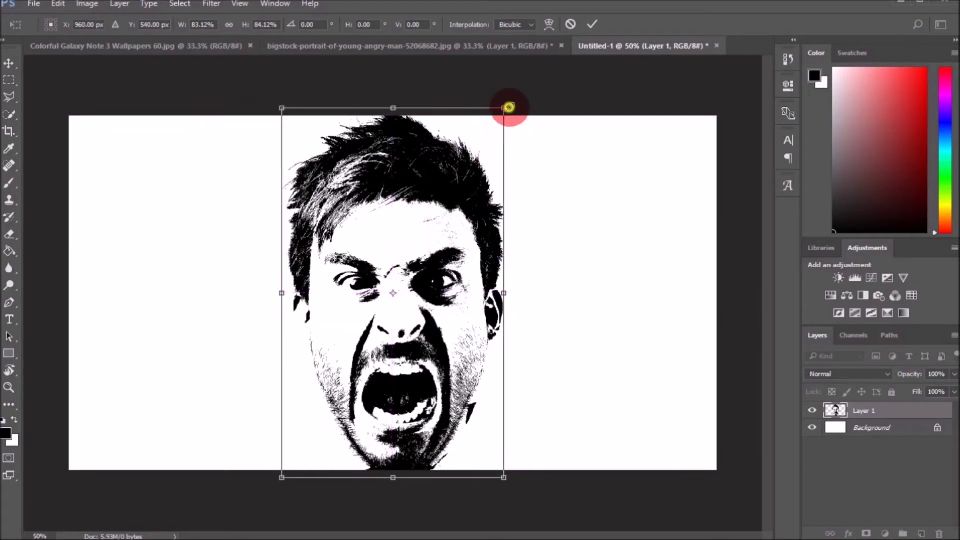
pyautogui.moveTo(504, 107); pyautogui.dragTo(489, 135)
pyautogui.moveTo(411, 242); pyautogui.dragTo(418, 229)
pyautogui.moveTo(495, 123); pyautogui.dragTo(503, 122)
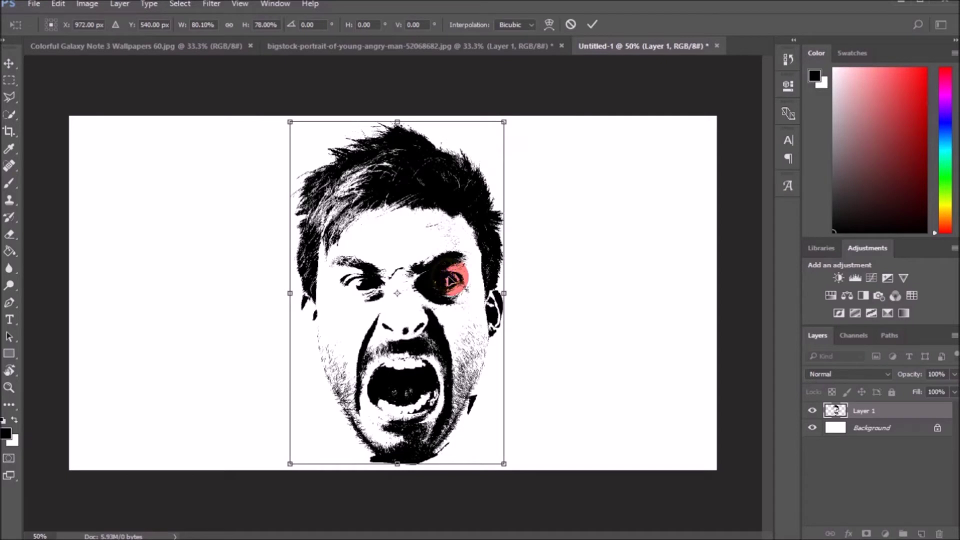
pyautogui.moveTo(440, 291); pyautogui.dragTo(436, 295)
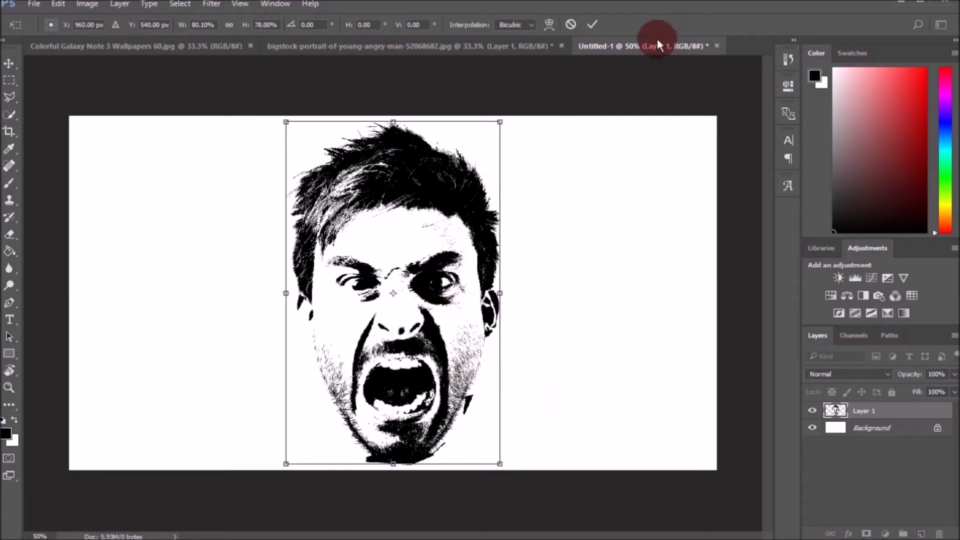
pyautogui.click(592, 25)
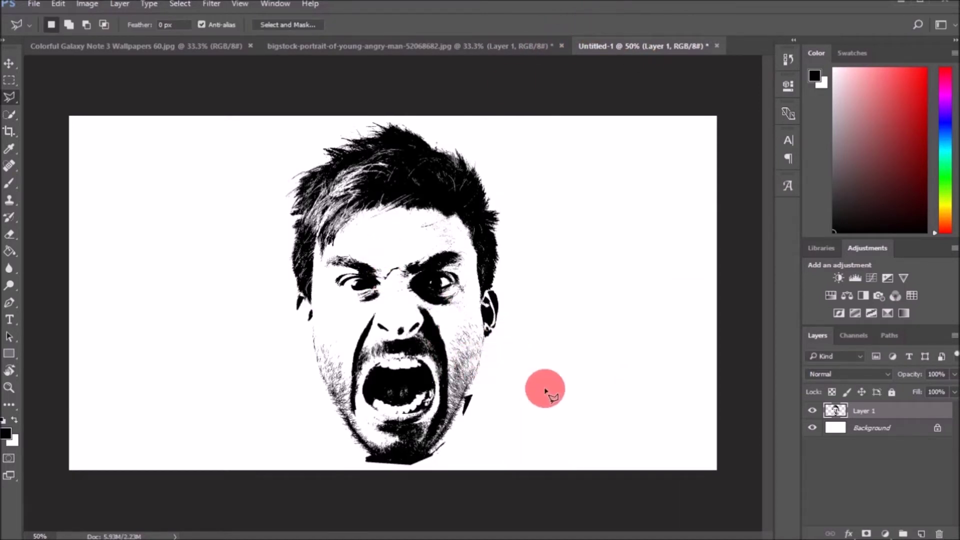
# Step: Close the original portrait photo without saving changes
pyautogui.click(305, 49)
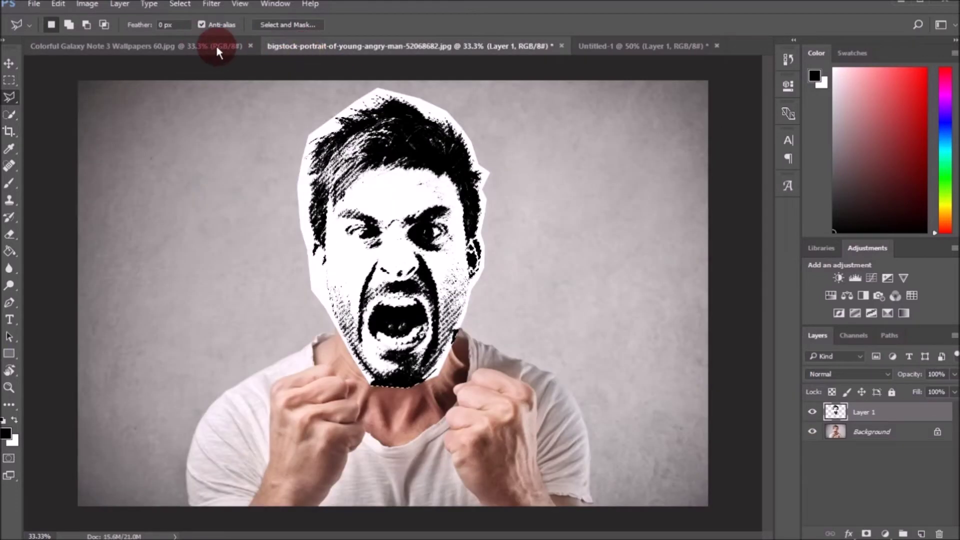
pyautogui.click(562, 45)
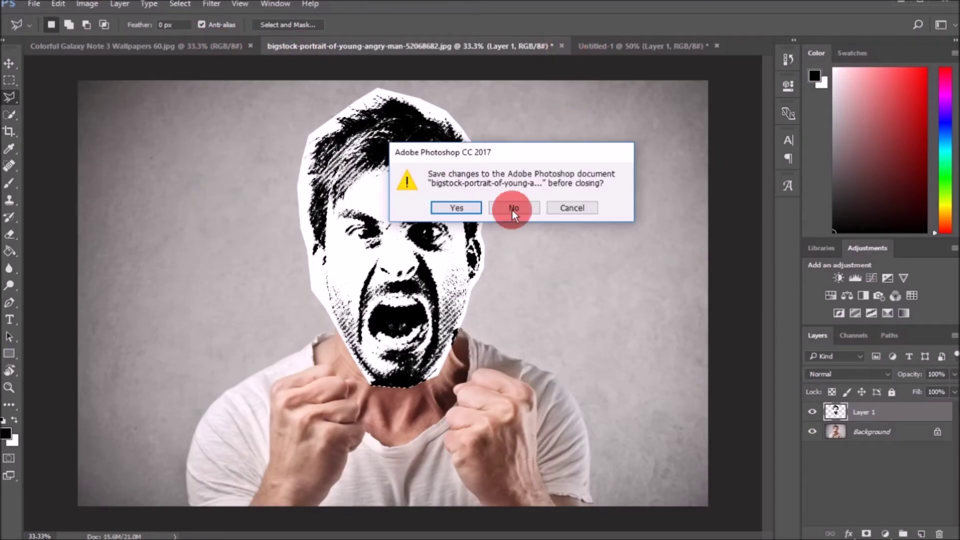
pyautogui.click(521, 206)
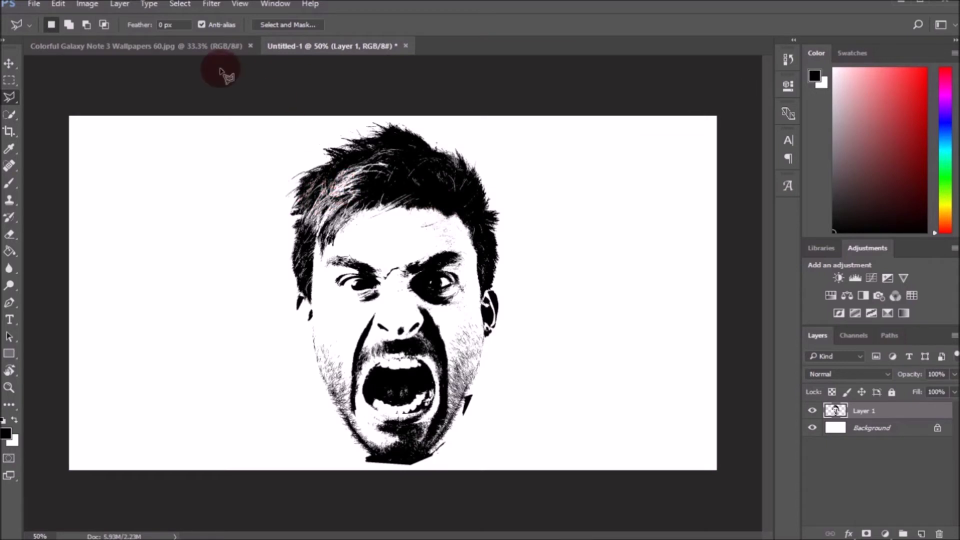
# Step: Drag the rainbow wallpaper into Untitled-1 as a new layer
pyautogui.click(199, 45)
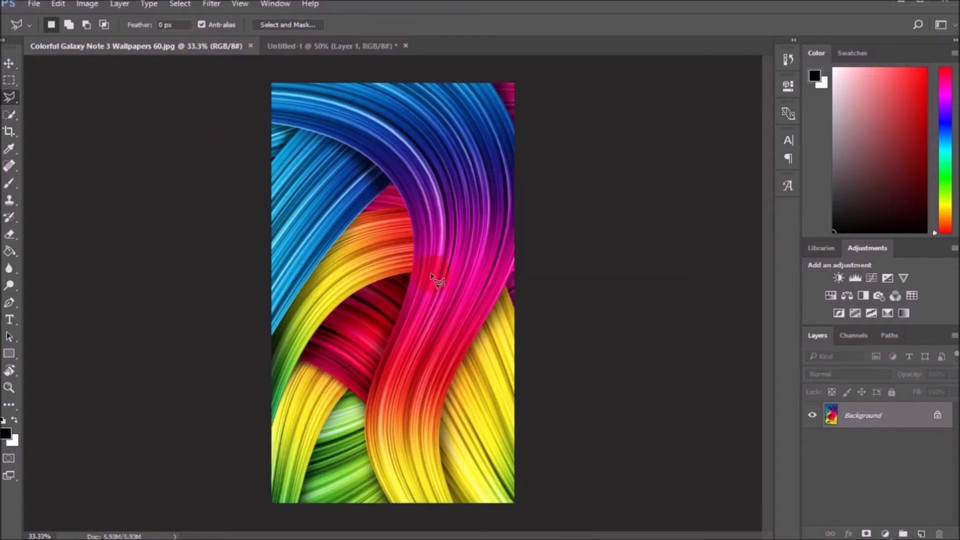
pyautogui.moveTo(294, 267); pyautogui.dragTo(322, 53)
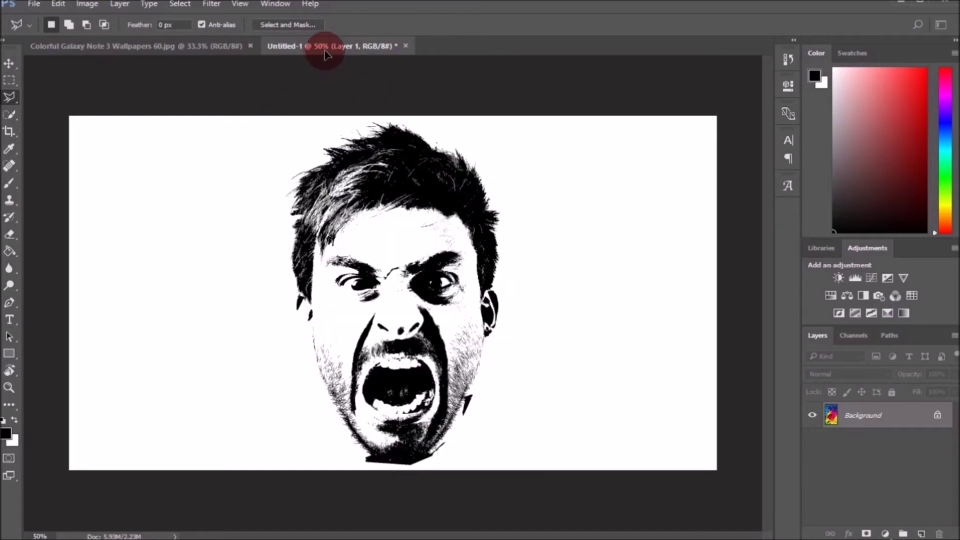
pyautogui.moveTo(325, 54); pyautogui.dragTo(382, 296)
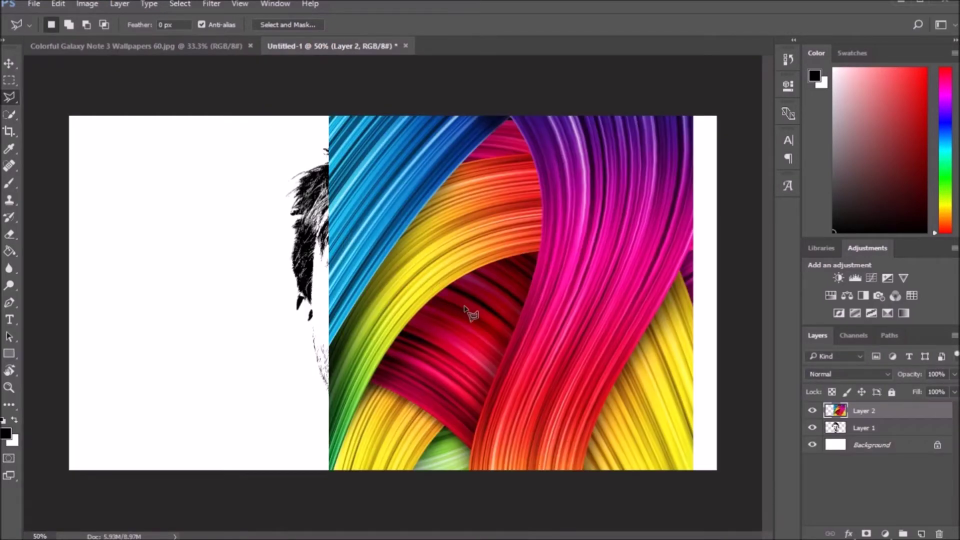
# Step: Scale the rainbow layer to about 64%, centre it, and clip it to the head layer
pyautogui.hotkey('ctrl', 't')
pyautogui.moveTo(541, 290)
pyautogui.mouseDown()
pyautogui.moveTo(435, 290)
pyautogui.moveTo(434, 356)
pyautogui.mouseUp()
pyautogui.moveTo(578, 95); pyautogui.dragTo(477, 291)
pyautogui.moveTo(369, 388)
pyautogui.mouseDown()
pyautogui.moveTo(405, 214)
pyautogui.moveTo(443, 120)
pyautogui.moveTo(434, 144)
pyautogui.mouseUp()
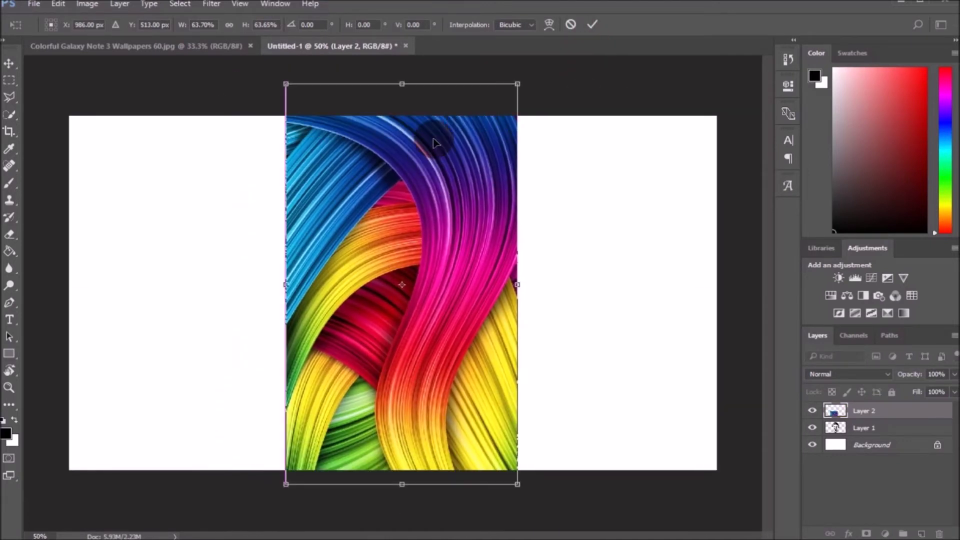
pyautogui.click(588, 26)
pyautogui.click(885, 426)
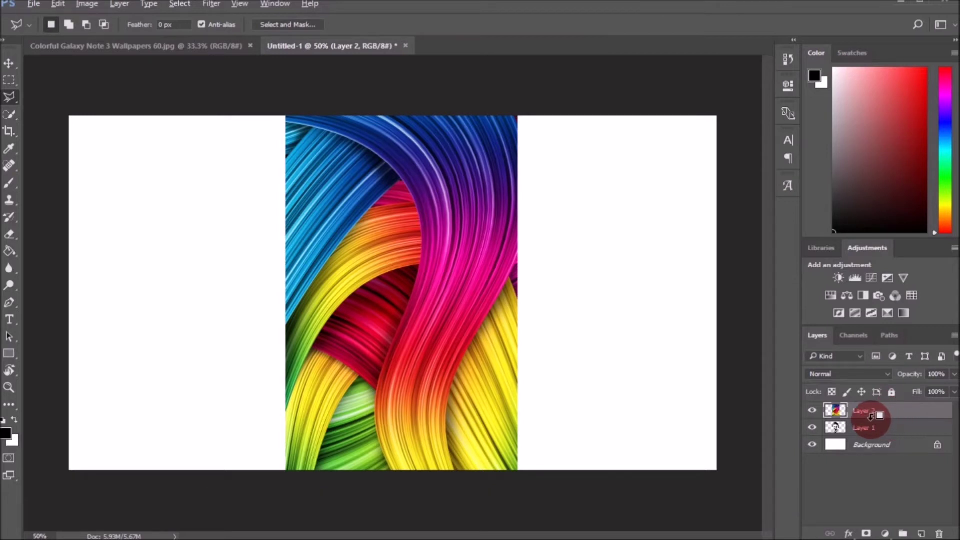
pyautogui.keyDown('alt'); pyautogui.click(871, 419); pyautogui.keyUp('alt')
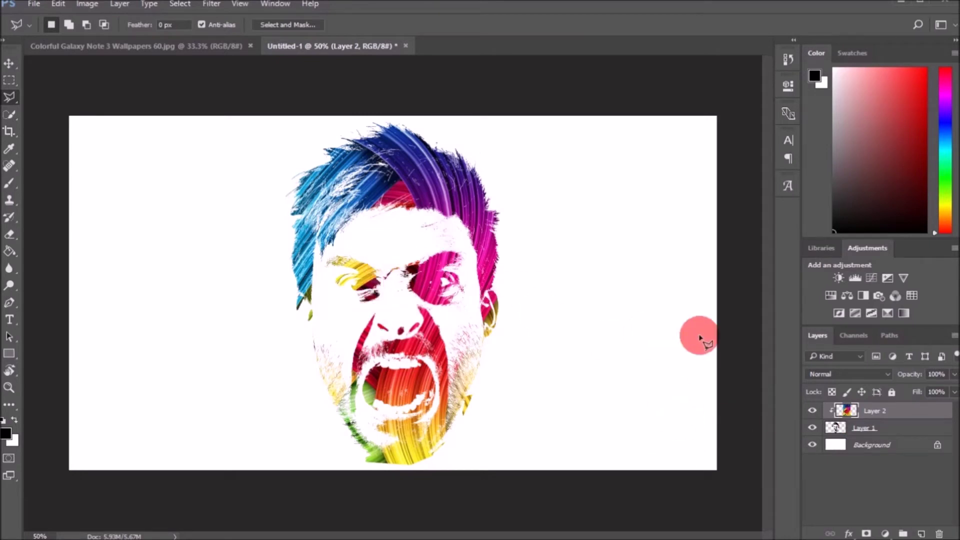
# Step: Rotate the clipped rainbow layer -32.62° and enlarge it to about 111%
pyautogui.click(813, 411)
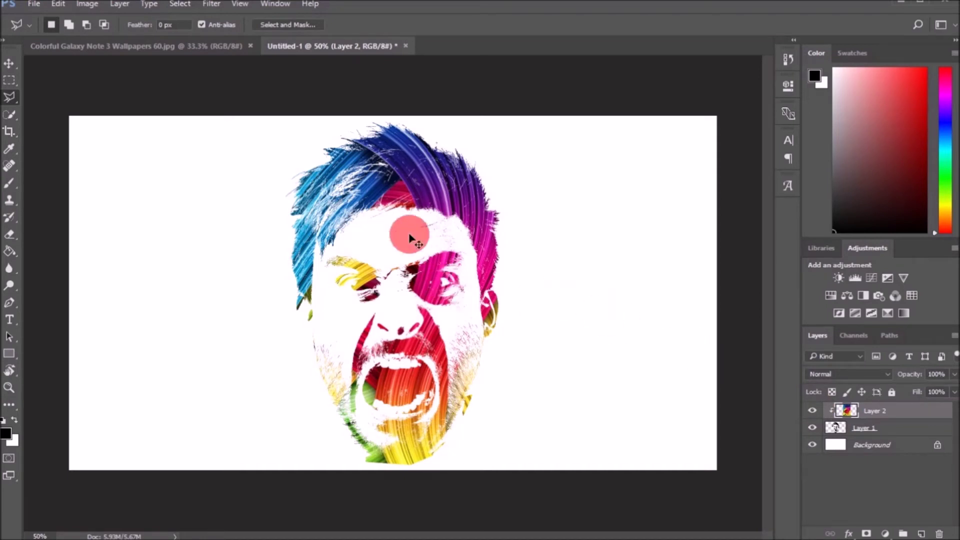
pyautogui.hotkey('ctrl', 't')
pyautogui.moveTo(519, 82)
pyautogui.mouseDown()
pyautogui.moveTo(477, 118)
pyautogui.moveTo(503, 109)
pyautogui.moveTo(514, 85)
pyautogui.moveTo(403, 52)
pyautogui.moveTo(385, 78)
pyautogui.moveTo(414, 13)
pyautogui.mouseUp()
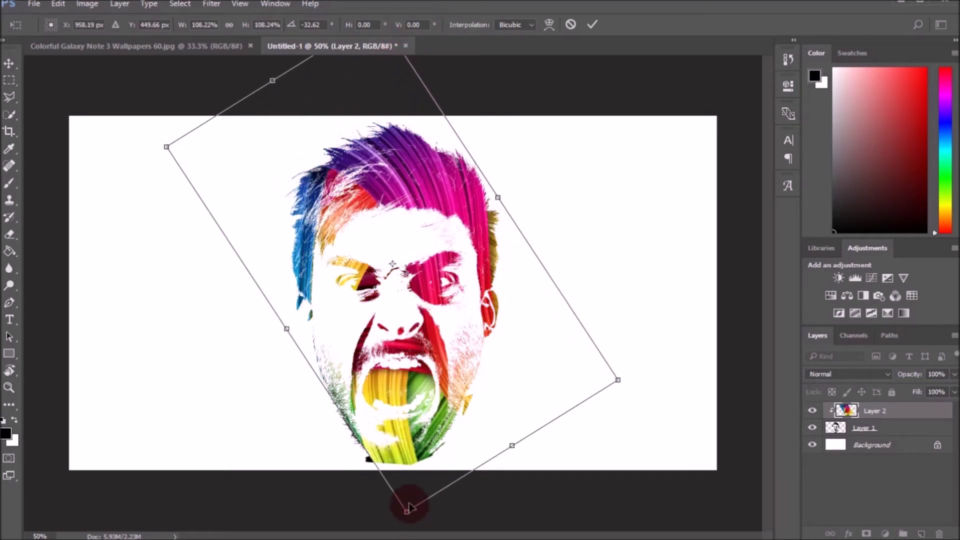
pyautogui.moveTo(407, 508); pyautogui.dragTo(401, 526)
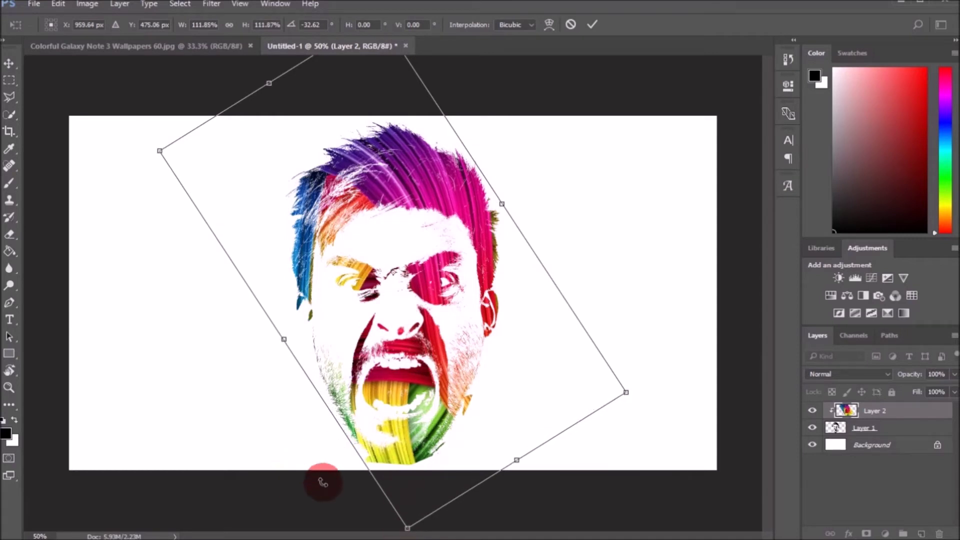
pyautogui.click(590, 25)
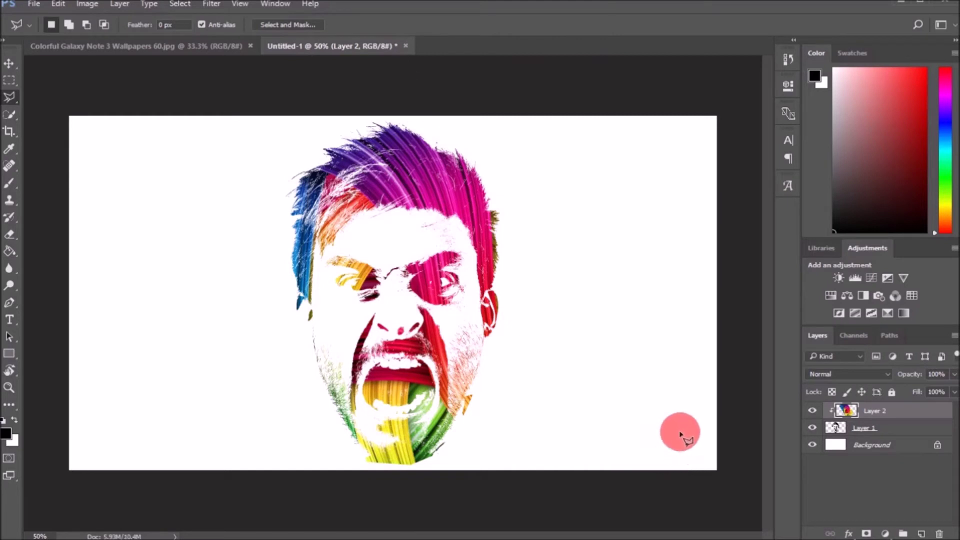
# Step: Set Layer 2's opacity field to 90%
pyautogui.moveTo(915, 378); pyautogui.dragTo(912, 378)
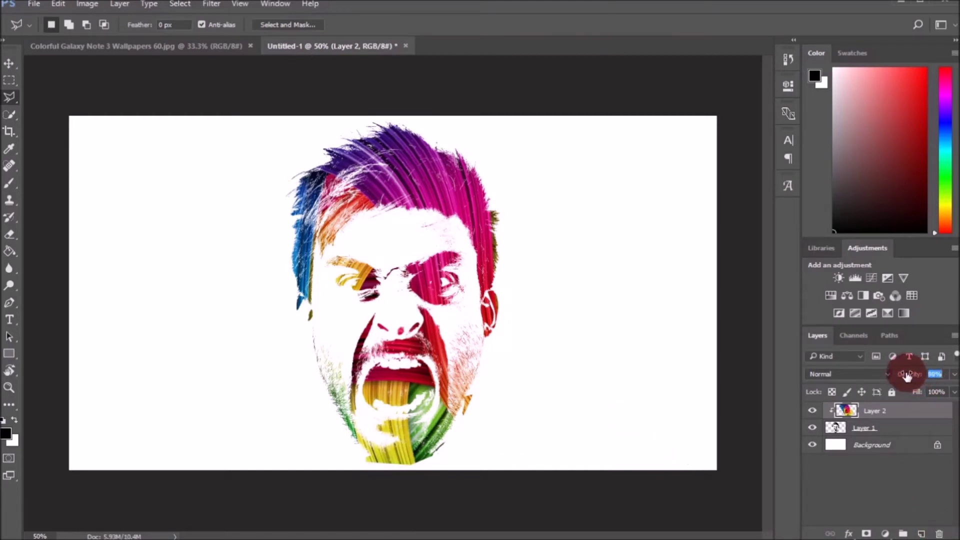
pyautogui.click(938, 374)
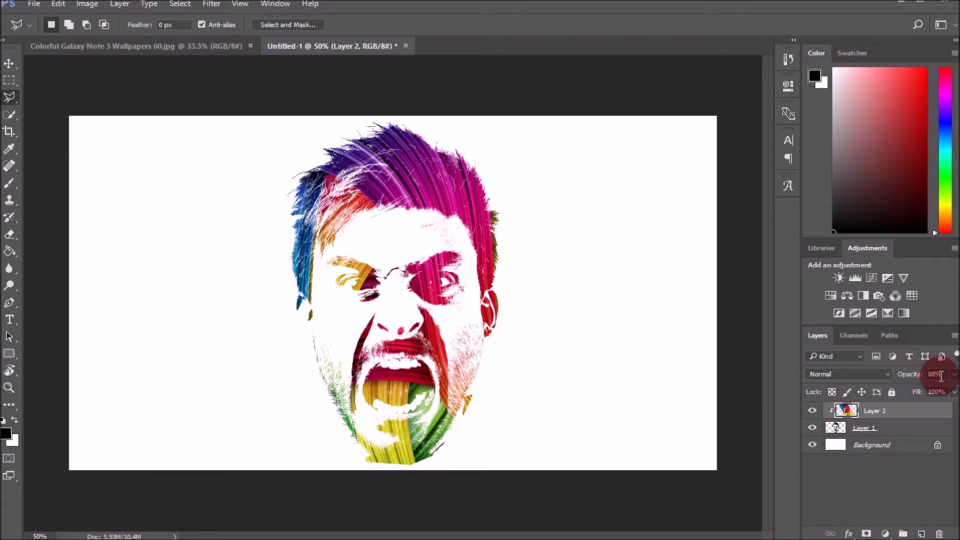
pyautogui.click(921, 377)
pyautogui.write('90')
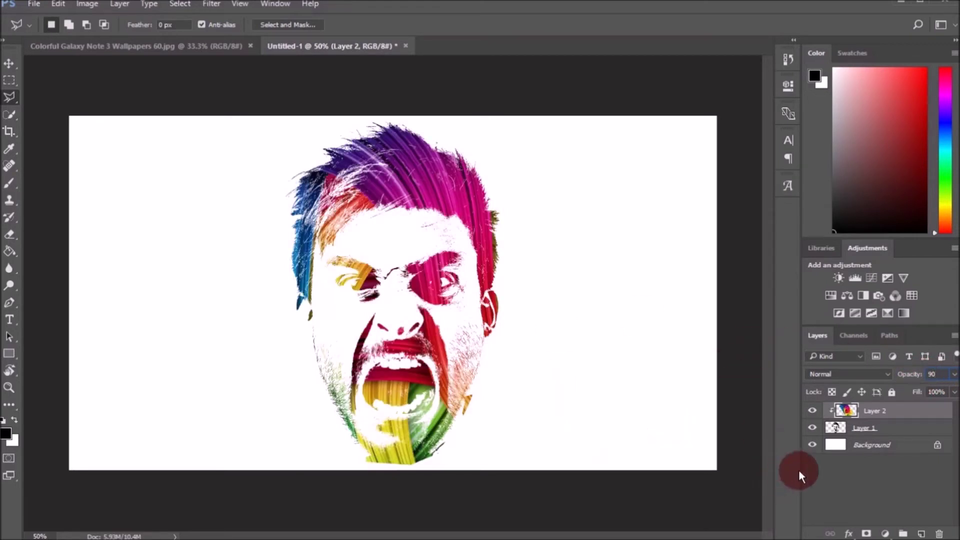
pyautogui.click(885, 534)
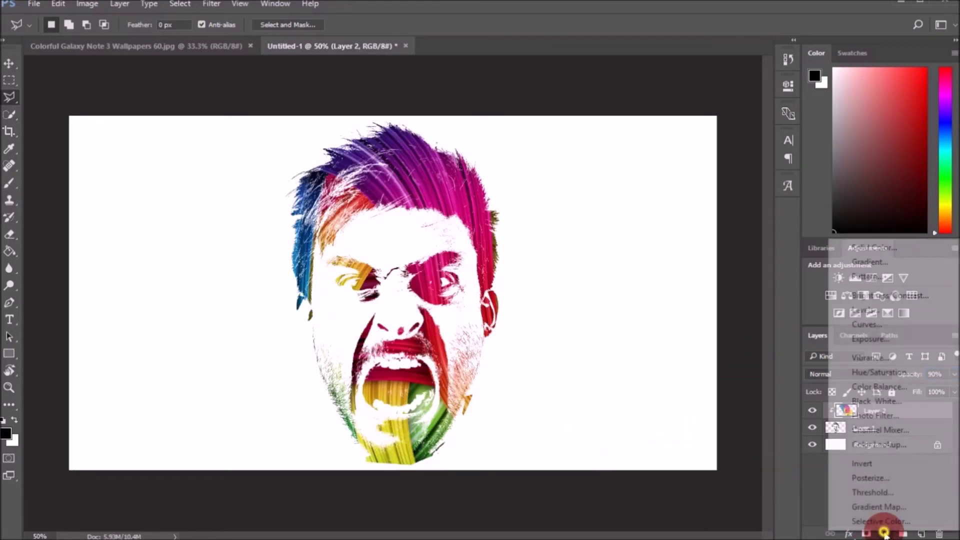
# Step: Add a Hue/Saturation adjustment layer with Hue shifted to +8
pyautogui.click(890, 376)
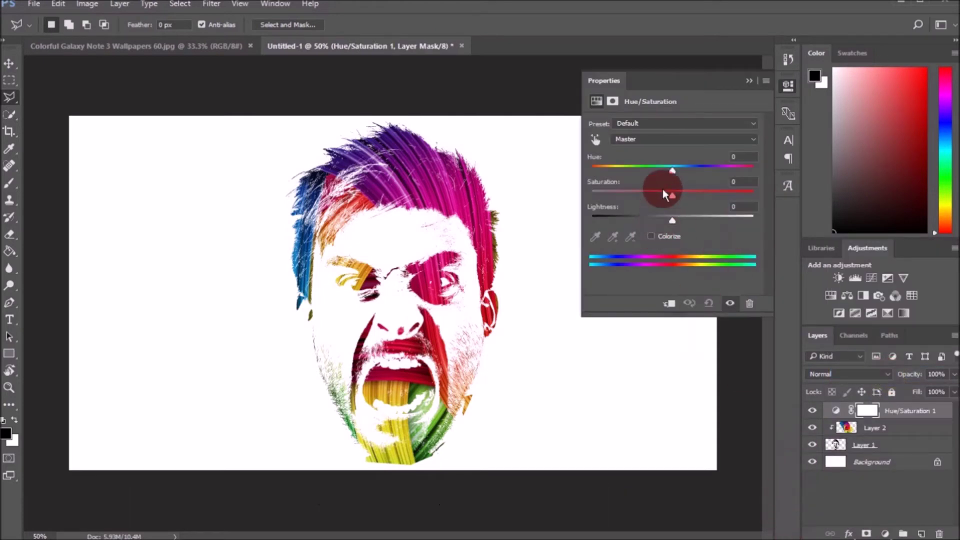
pyautogui.moveTo(673, 170)
pyautogui.mouseDown()
pyautogui.moveTo(716, 176)
pyautogui.moveTo(698, 186)
pyautogui.moveTo(602, 186)
pyautogui.mouseUp()
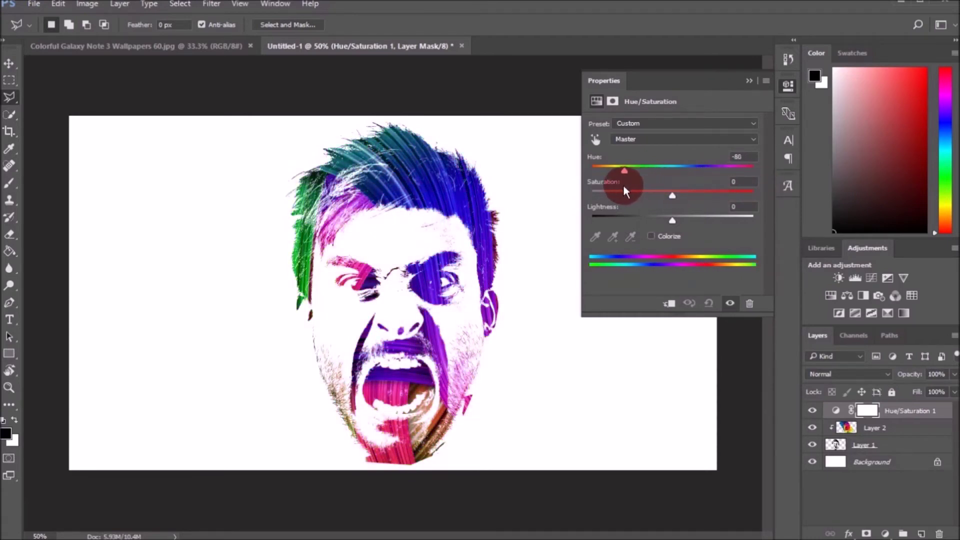
pyautogui.moveTo(602, 188)
pyautogui.mouseDown()
pyautogui.moveTo(707, 190)
pyautogui.moveTo(680, 185)
pyautogui.moveTo(671, 168)
pyautogui.moveTo(679, 172)
pyautogui.mouseUp()
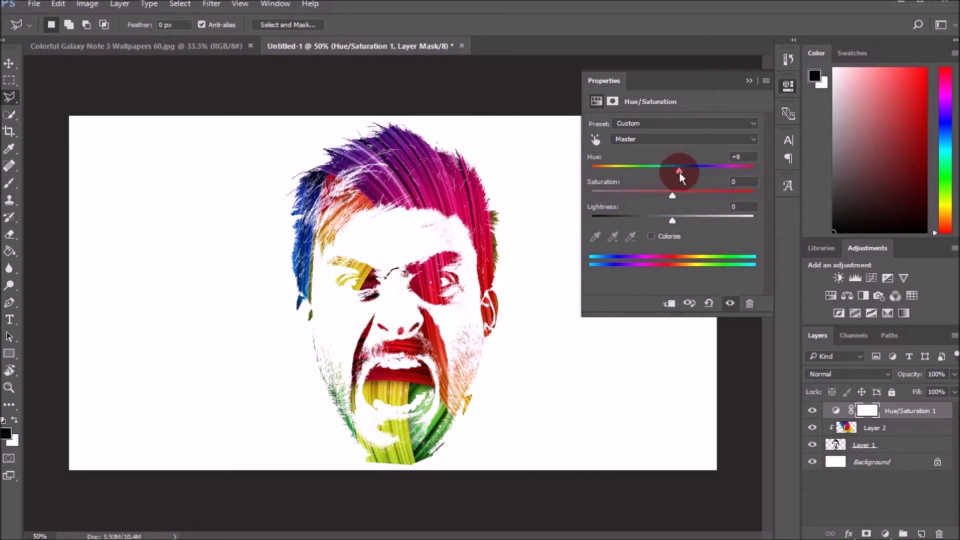
pyautogui.click(745, 81)
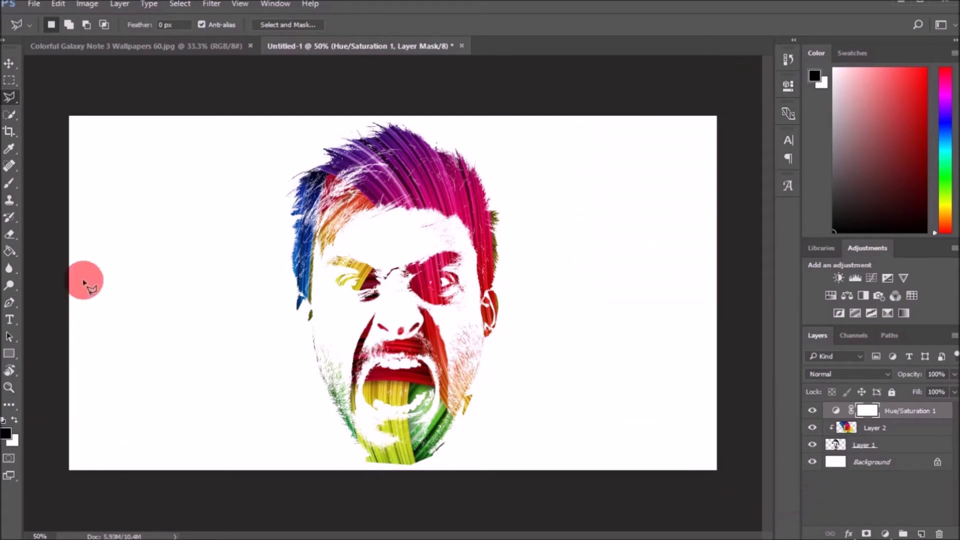
pyautogui.click(841, 424)
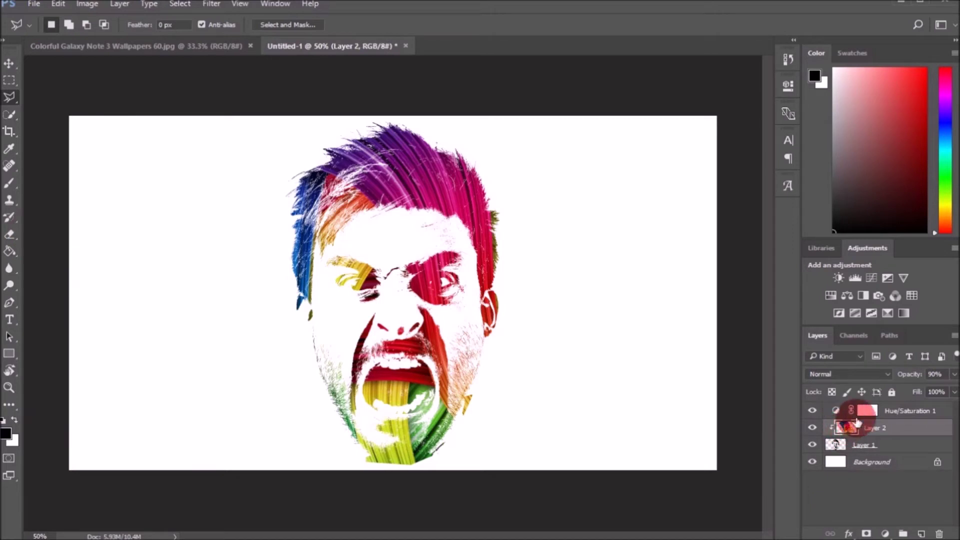
# Step: Erase the rainbow wallpaper colour from both eyes on Layer 2 so they read black
pyautogui.click(19, 236)
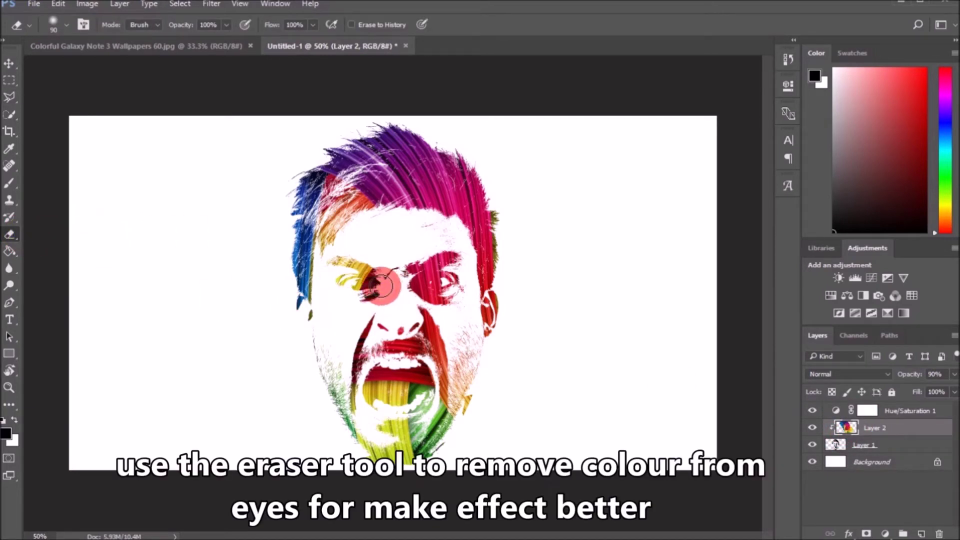
pyautogui.moveTo(380, 284)
pyautogui.mouseDown()
pyautogui.moveTo(371, 288)
pyautogui.moveTo(438, 282)
pyautogui.moveTo(346, 282)
pyautogui.mouseUp()
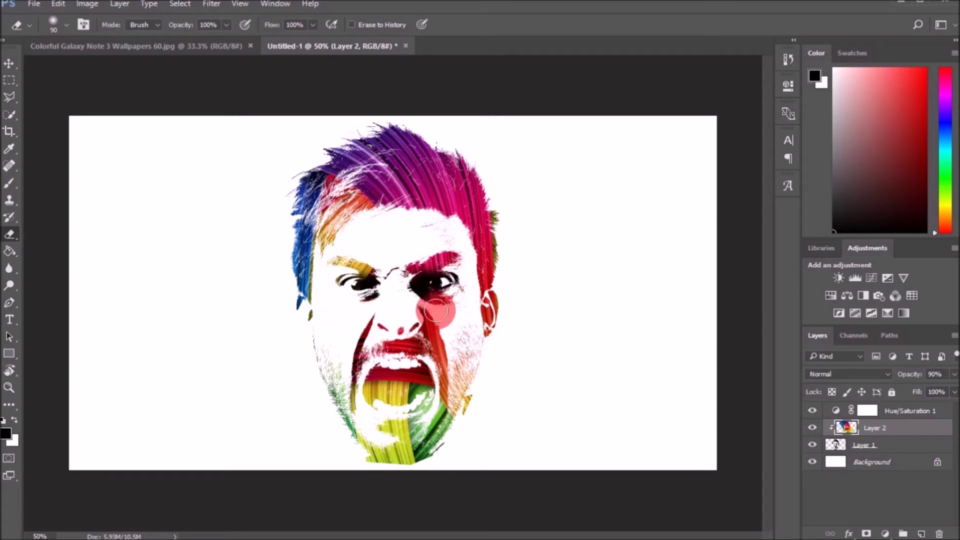
pyautogui.moveTo(345, 282); pyautogui.dragTo(350, 280)
pyautogui.moveTo(431, 286); pyautogui.dragTo(423, 281)
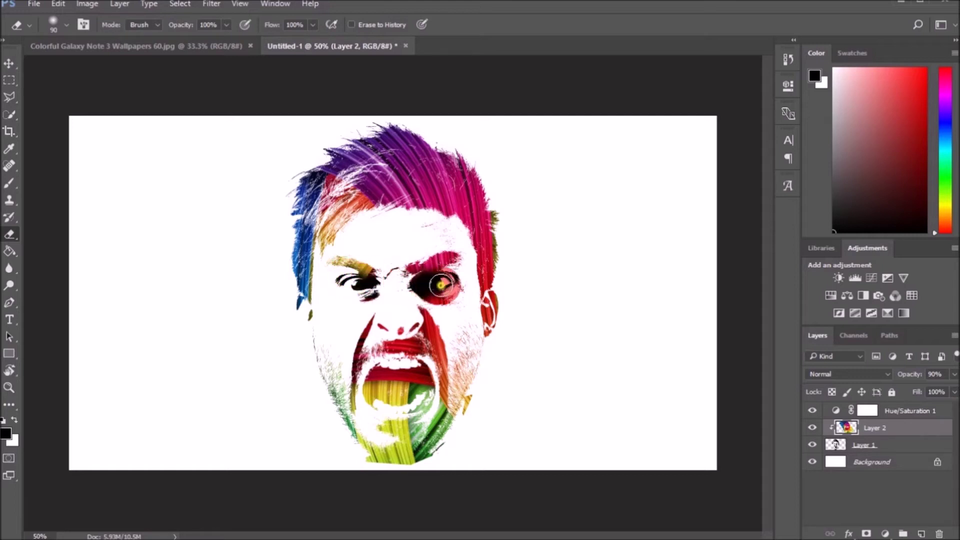
pyautogui.moveTo(338, 300); pyautogui.dragTo(355, 280)
pyautogui.moveTo(449, 283); pyautogui.dragTo(444, 278)
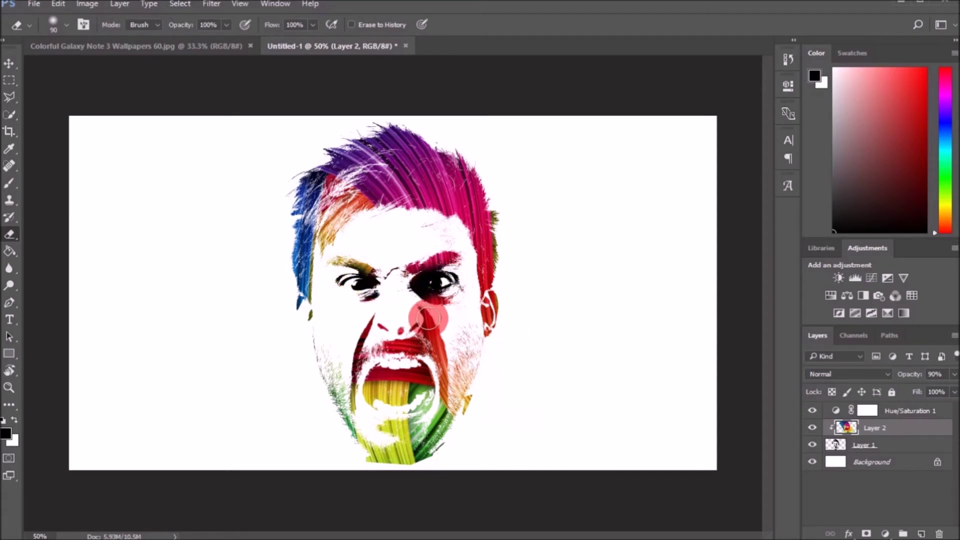
pyautogui.click(581, 391)
pyautogui.moveTo(582, 392); pyautogui.dragTo(587, 386)
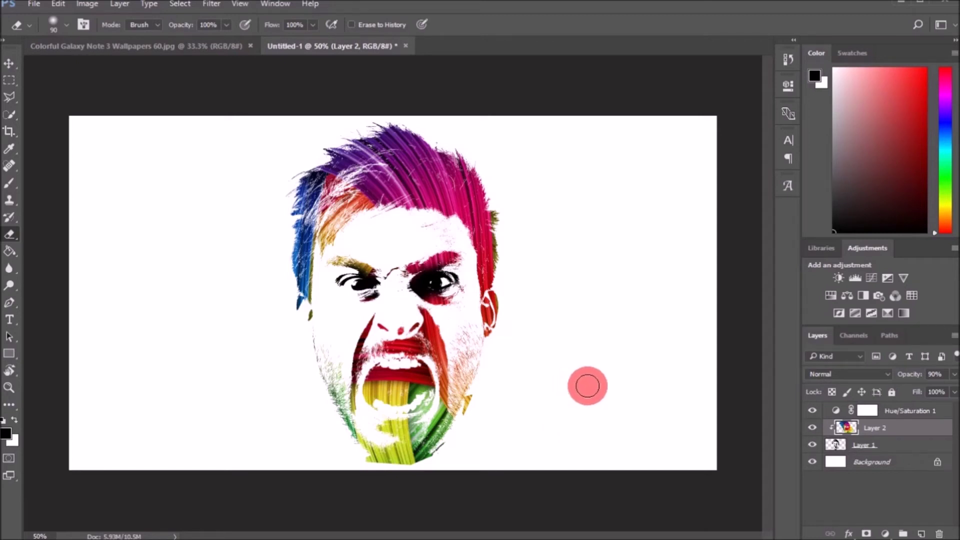
pyautogui.click(870, 463)
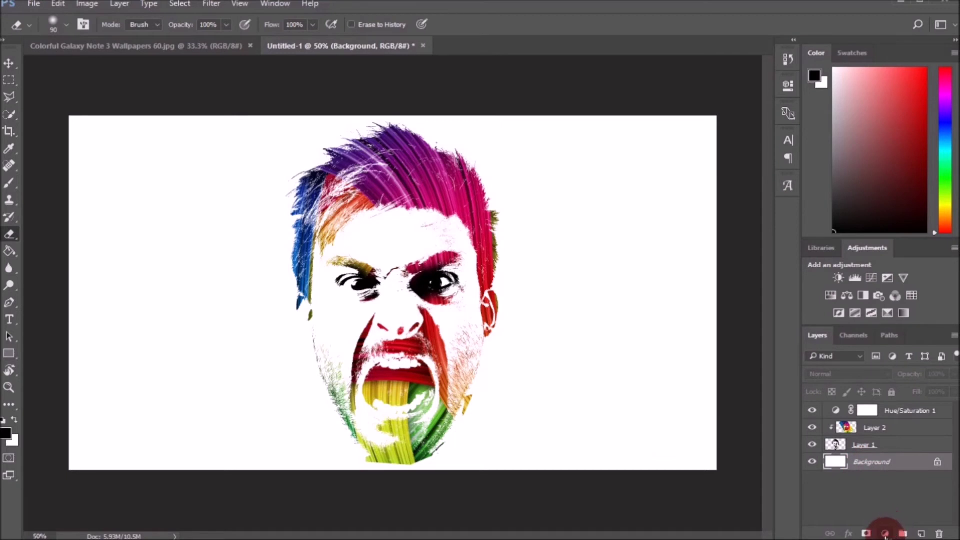
# Step: Add a Gradient fill layer above Background using the Foreground to Transparent preset
pyautogui.click(885, 533)
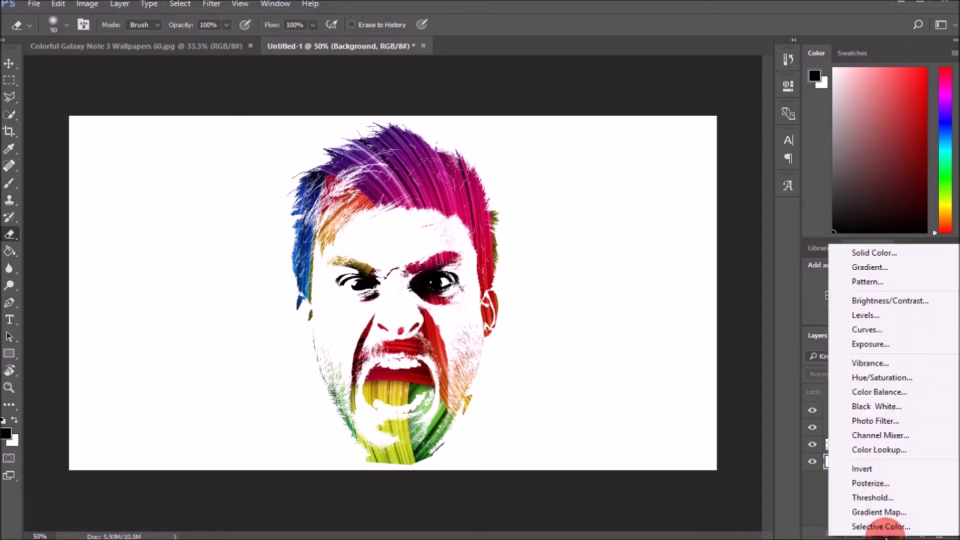
pyautogui.click(896, 268)
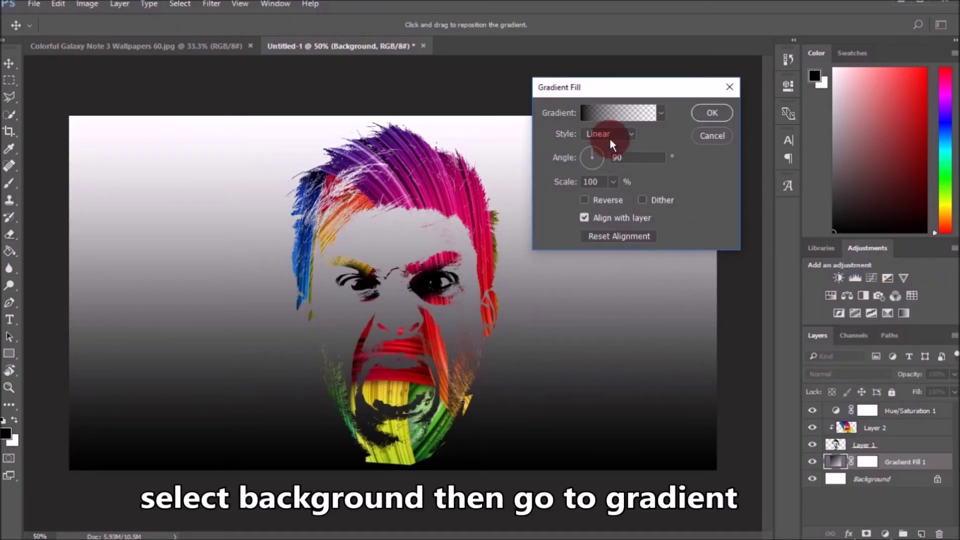
pyautogui.click(645, 114)
pyautogui.click(380, 113)
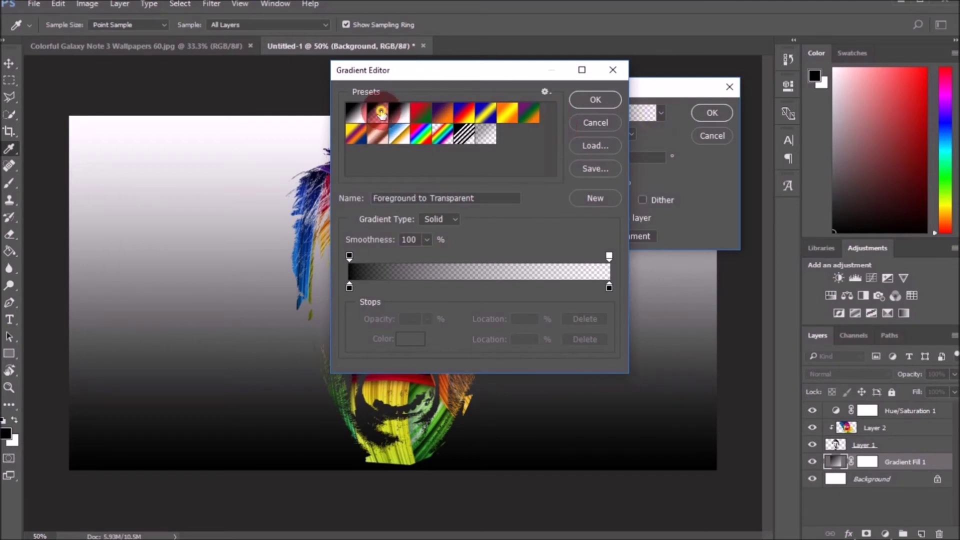
pyautogui.click(600, 100)
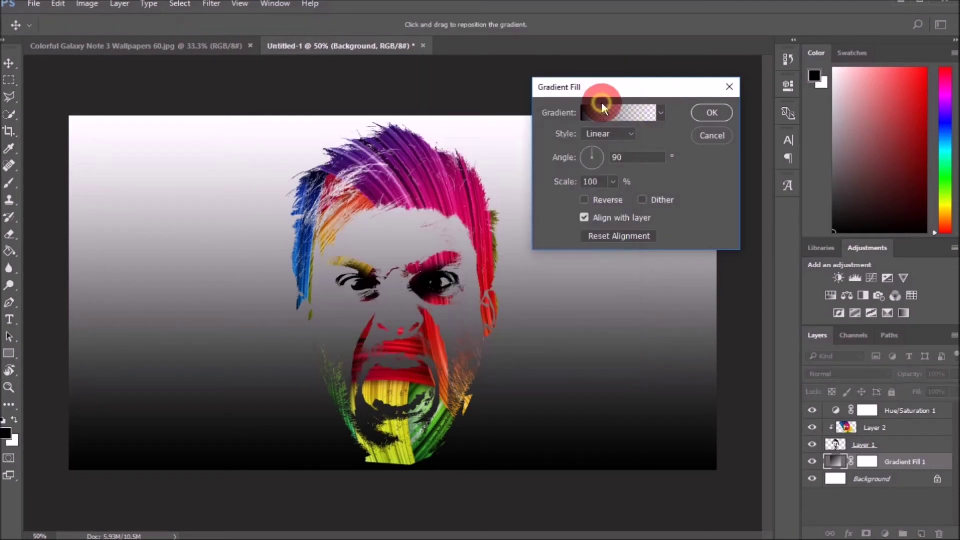
# Step: Set the gradient style to Radial, the angle to 0, and reverse it
pyautogui.click(610, 135)
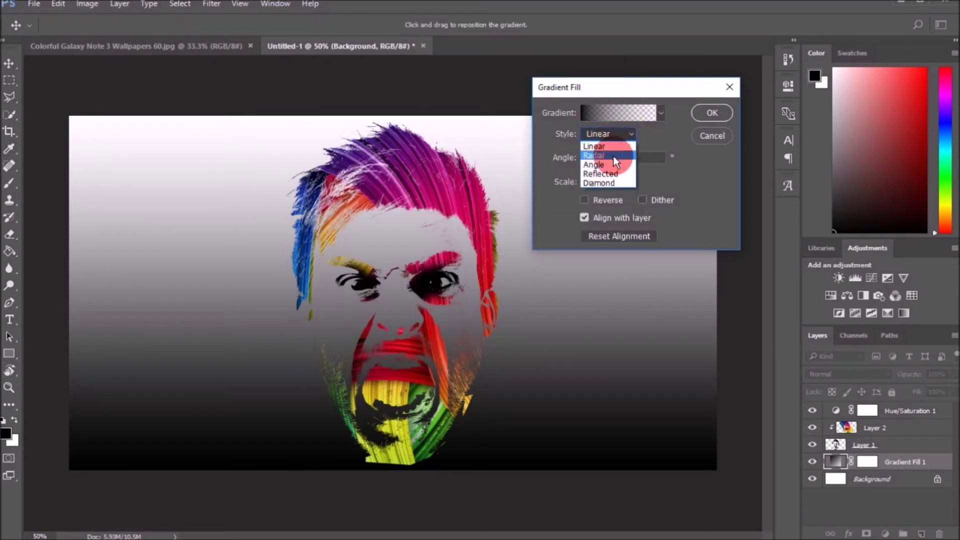
pyautogui.click(612, 155)
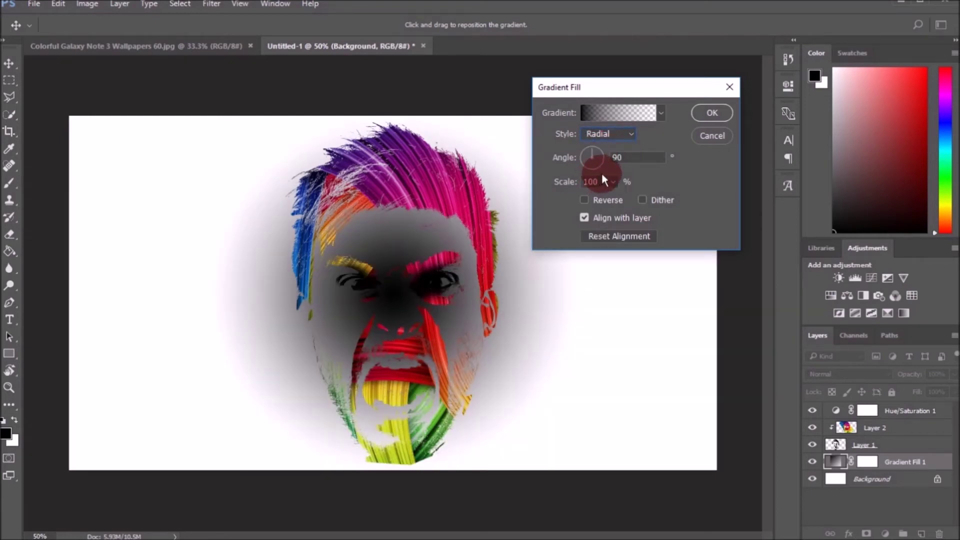
pyautogui.click(642, 158)
pyautogui.doubleClick(642, 158)
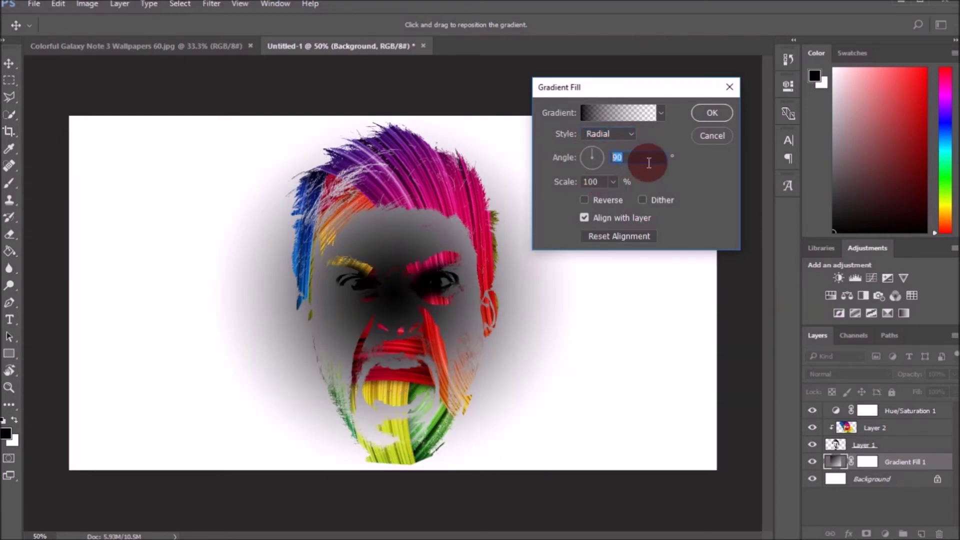
pyautogui.write('0')
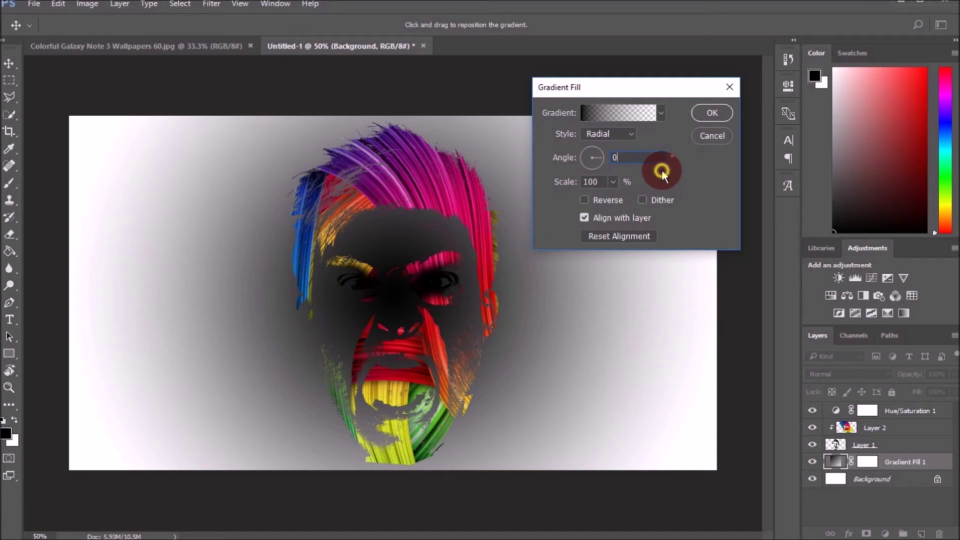
pyautogui.click(584, 200)
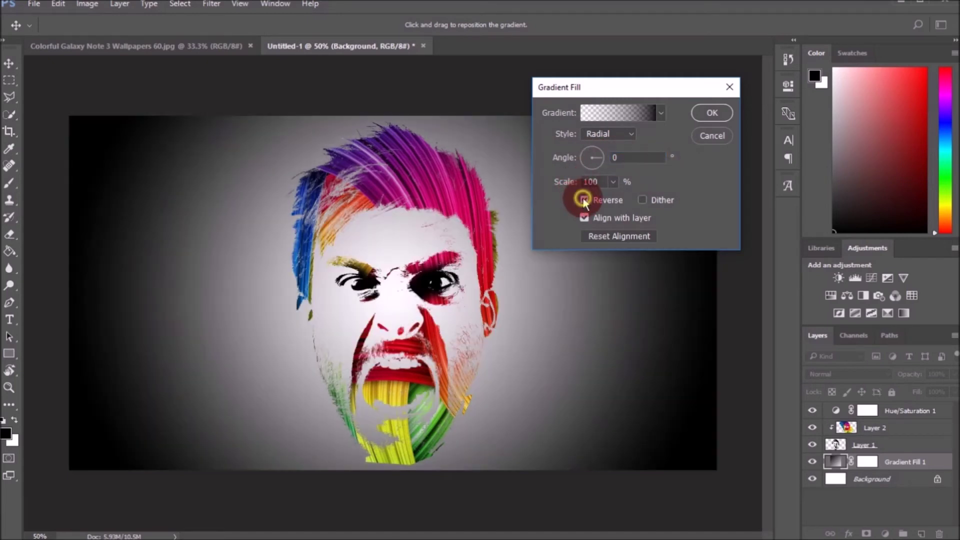
# Step: Set the radial gradient fill's scale to 900% and apply it
pyautogui.moveTo(566, 185); pyautogui.dragTo(681, 182)
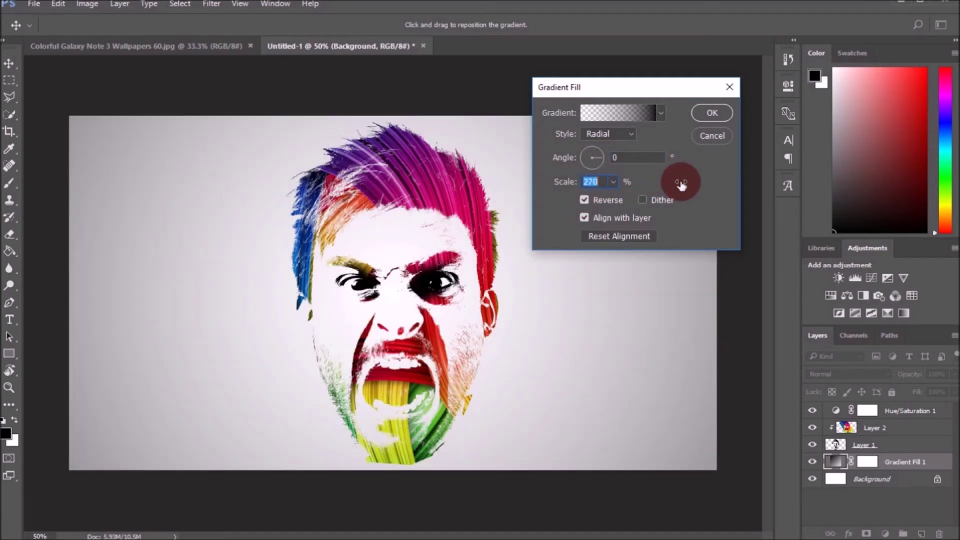
pyautogui.moveTo(562, 182)
pyautogui.mouseDown()
pyautogui.moveTo(686, 197)
pyautogui.moveTo(561, 184)
pyautogui.moveTo(643, 200)
pyautogui.mouseUp()
pyautogui.moveTo(570, 189); pyautogui.dragTo(583, 185)
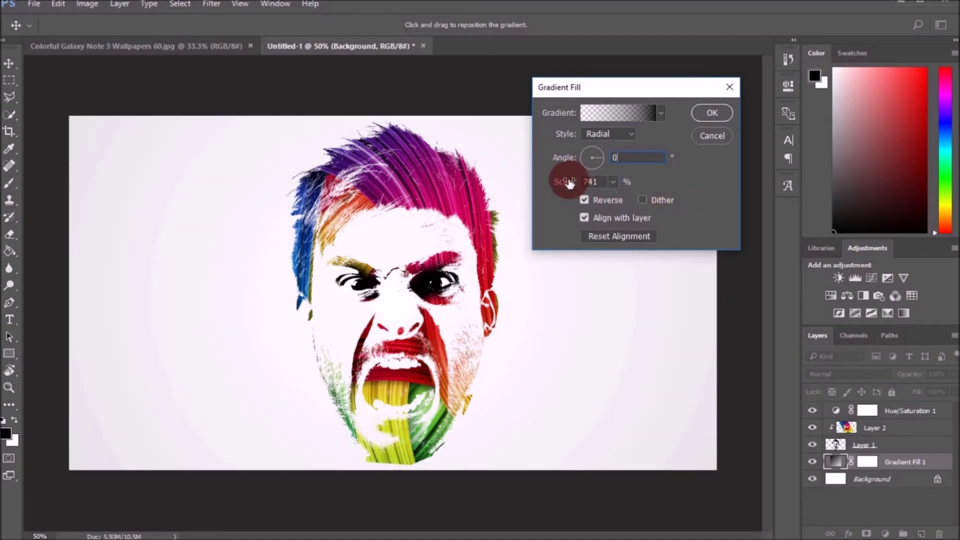
pyautogui.moveTo(584, 186); pyautogui.dragTo(678, 189)
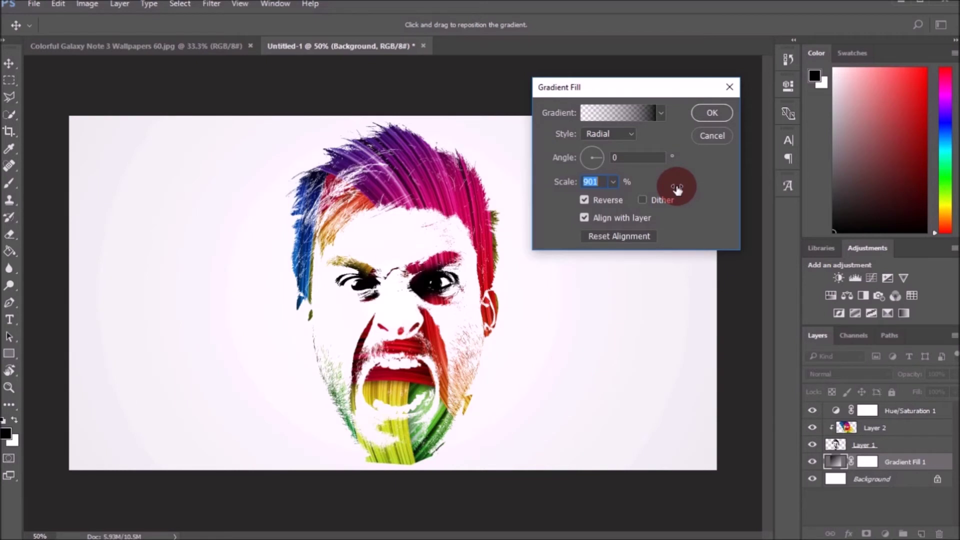
pyautogui.click(601, 183)
pyautogui.write('90')
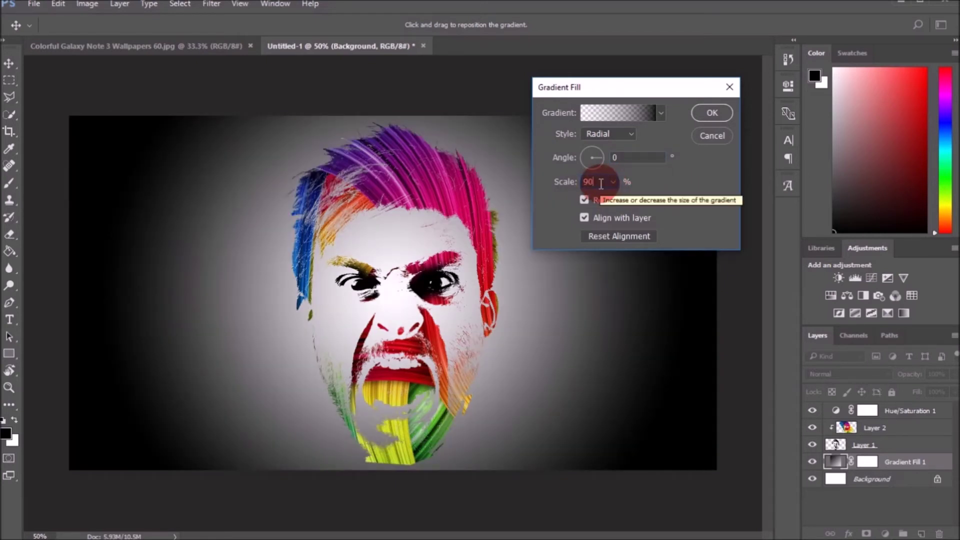
pyautogui.write('0')
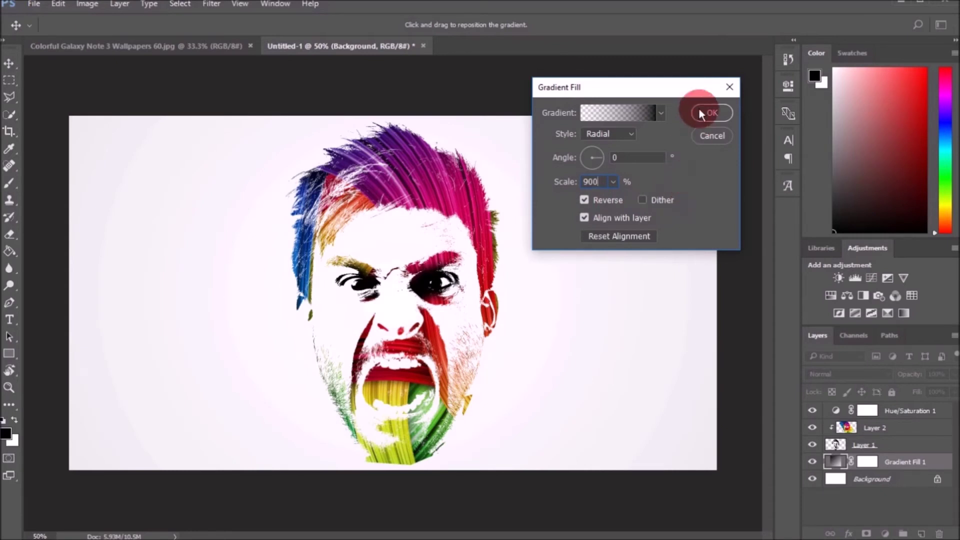
pyautogui.click(705, 111)
pyautogui.press('e')
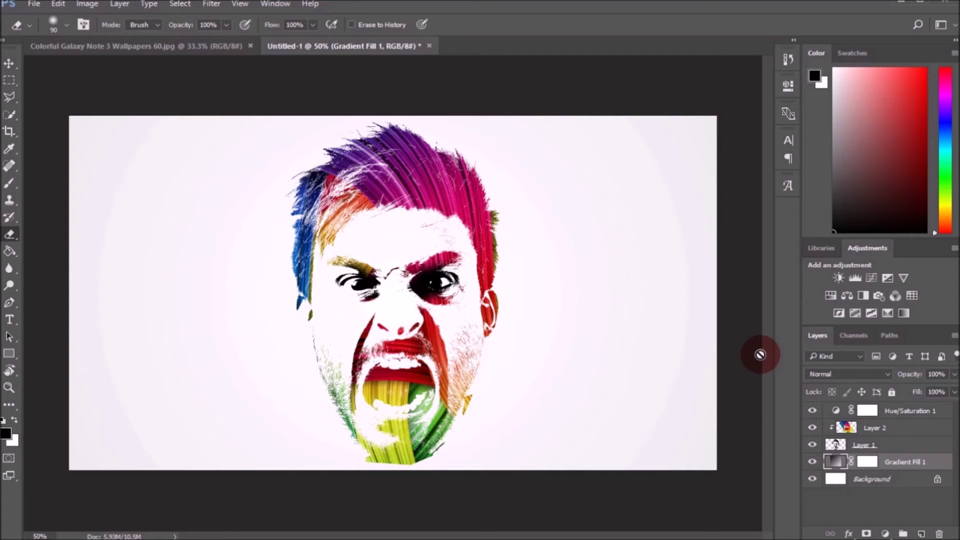
# Step: Select all five layers, merge them into one Background layer with Ctrl+E, and deselect
pyautogui.click(12, 322)
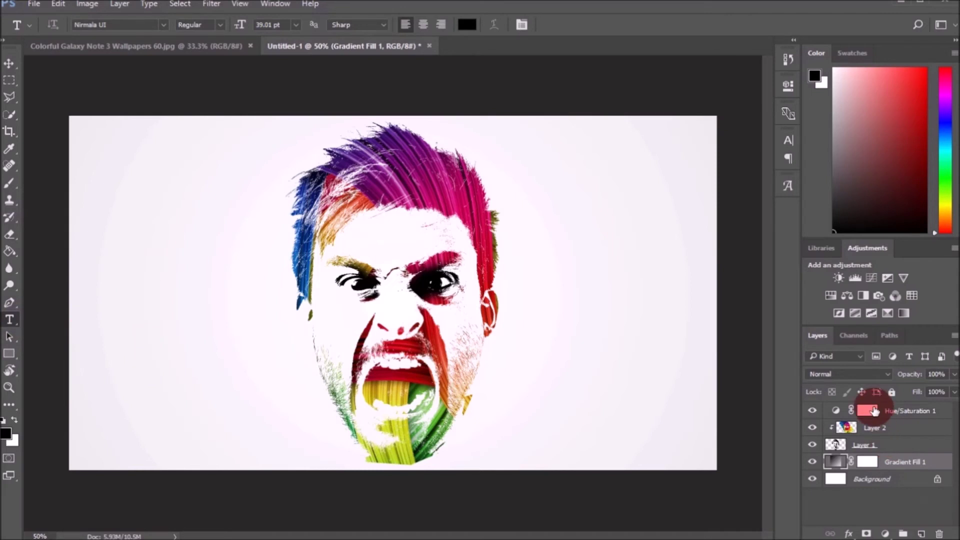
pyautogui.click(873, 481)
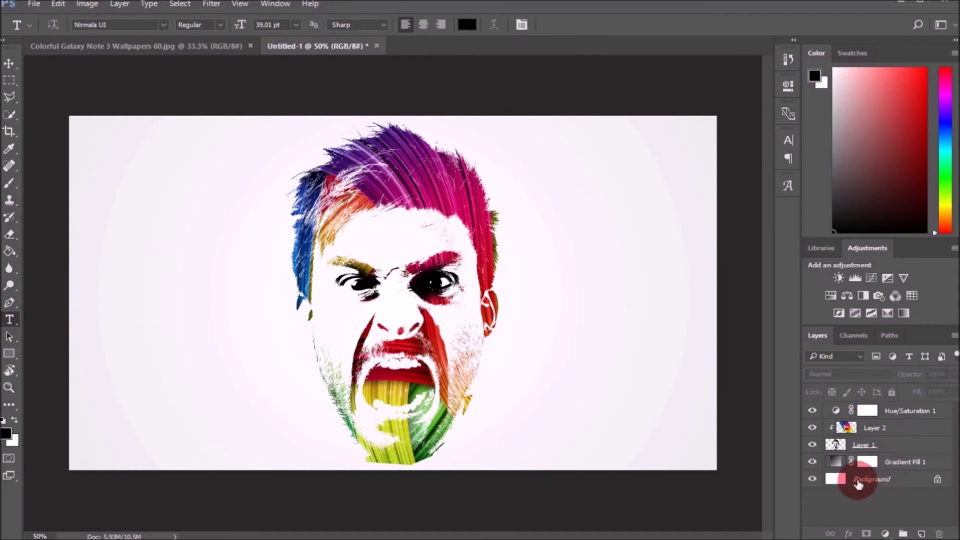
pyautogui.moveTo(858, 482); pyautogui.dragTo(868, 411)
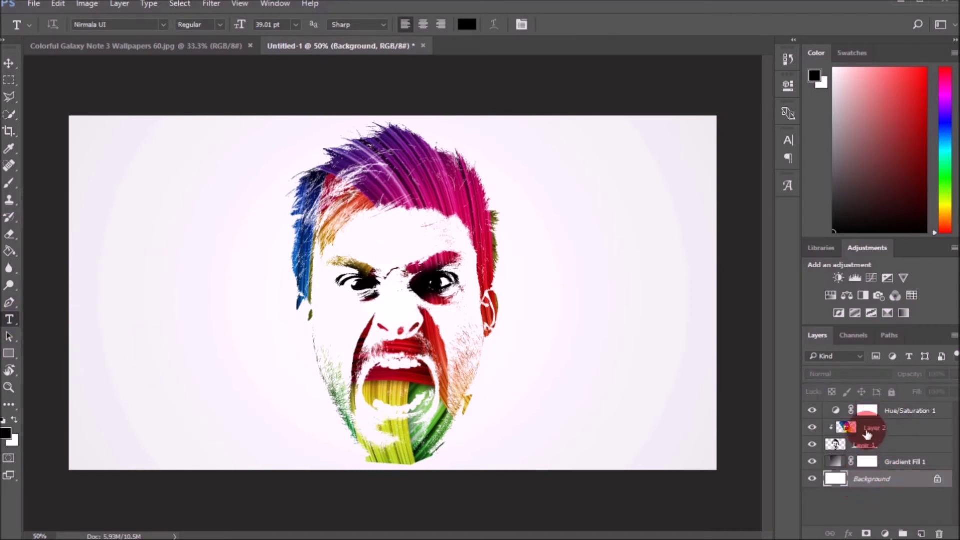
pyautogui.keyDown('ctrl'); pyautogui.click(870, 411); pyautogui.keyUp('ctrl')
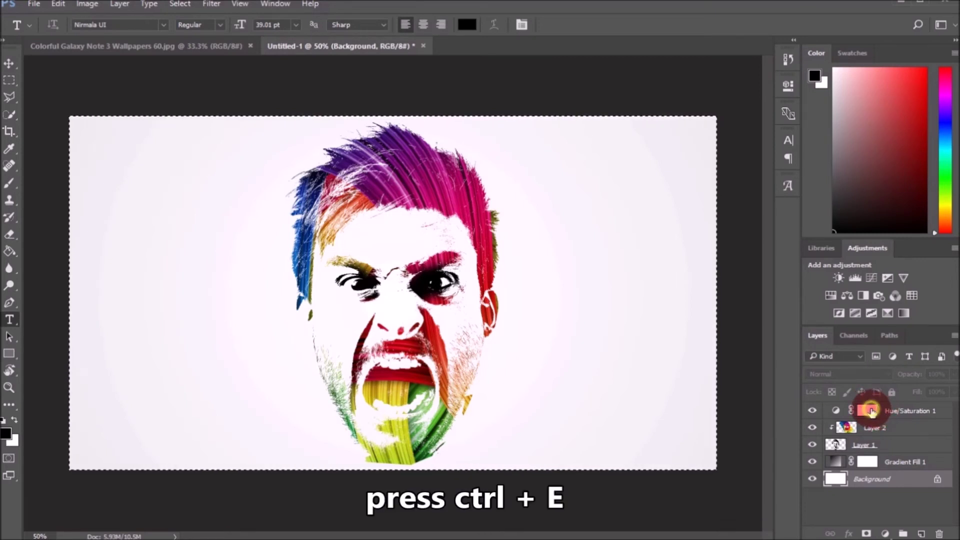
pyautogui.keyDown('shift'); pyautogui.click(870, 411); pyautogui.keyUp('shift')
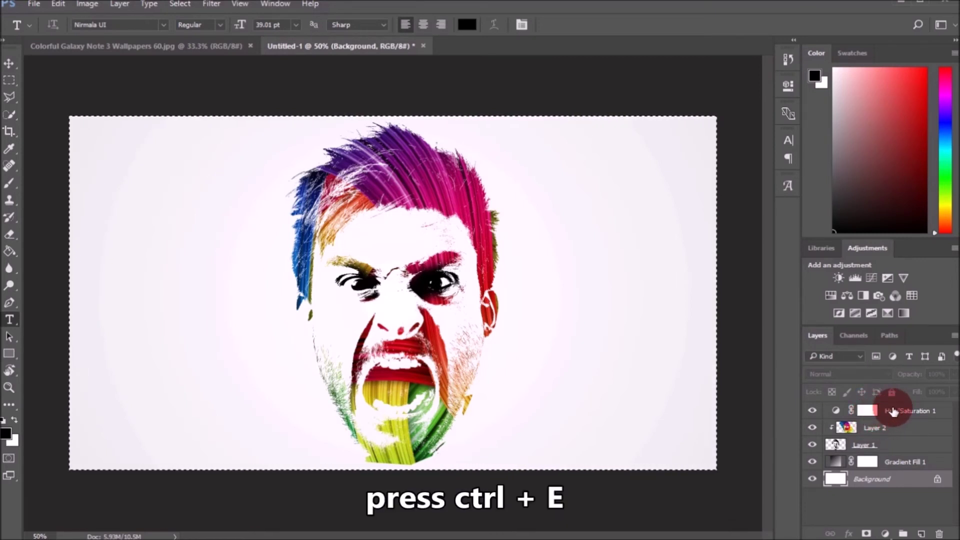
pyautogui.keyDown('shift'); pyautogui.click(873, 480); pyautogui.keyUp('shift')
pyautogui.moveTo(846, 420); pyautogui.dragTo(869, 527)
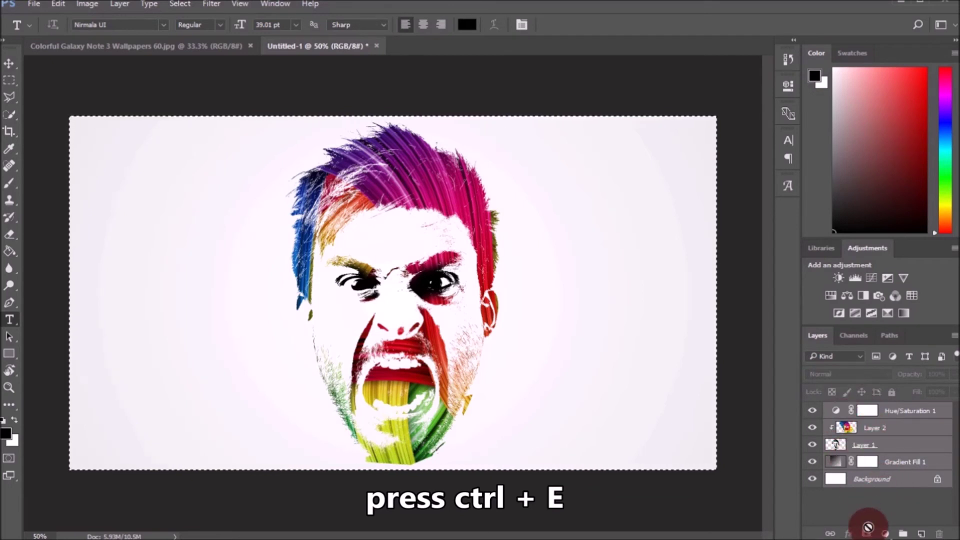
pyautogui.hotkey('ctrl', 'e')
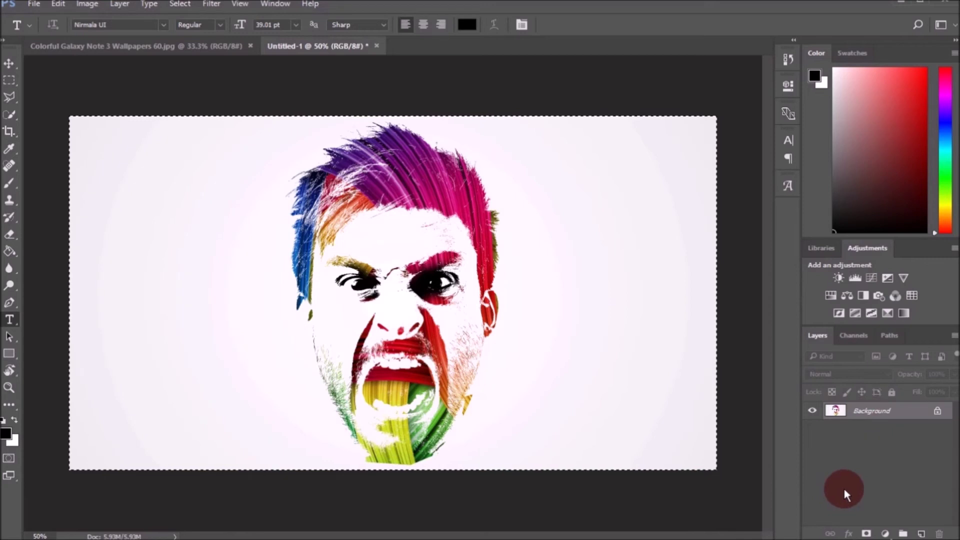
pyautogui.hotkey('ctrl', 'd')
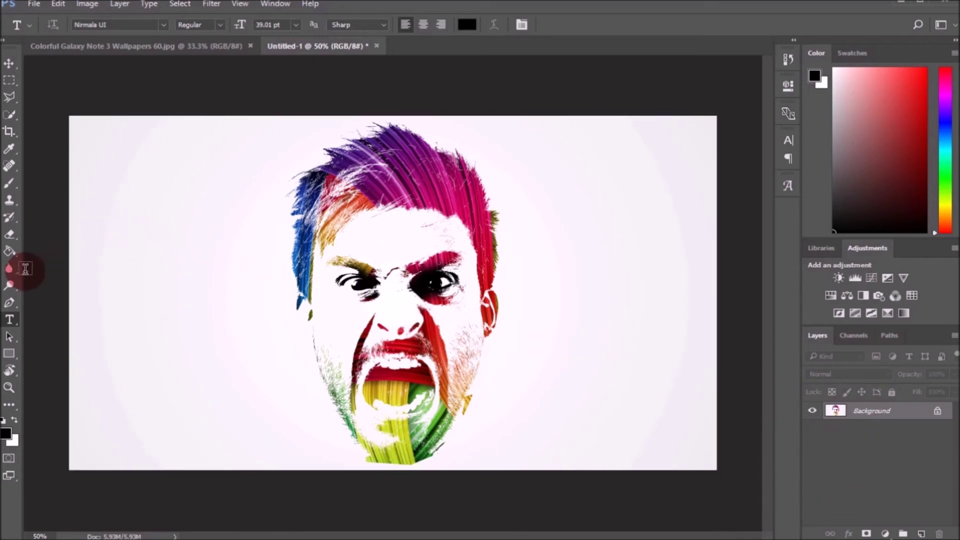
# Step: Type the 'MR.SANDMAN PHOTOSHOP' caption and move it to the portrait's lower right
pyautogui.click(312, 450)
pyautogui.click(502, 402)
pyautogui.write('MR.S')
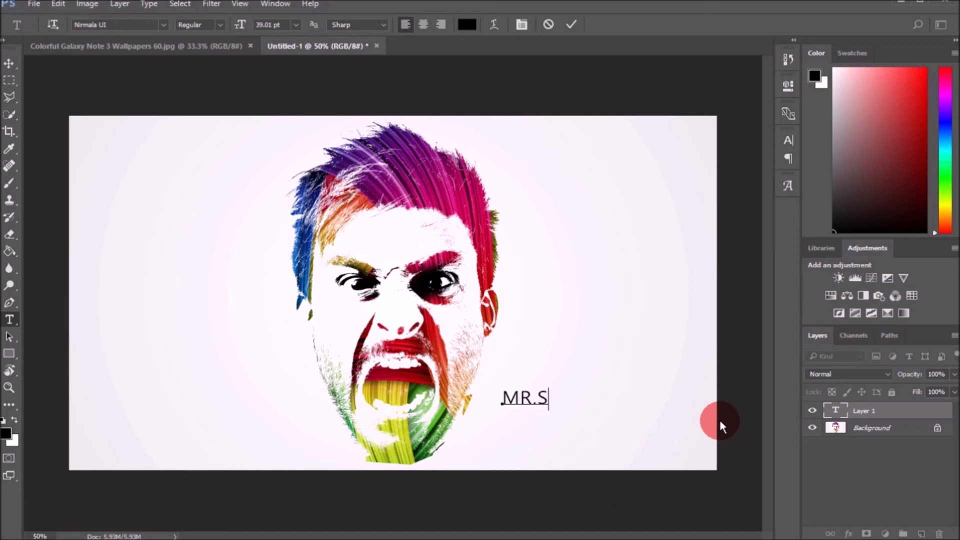
pyautogui.write('ANDMAN')
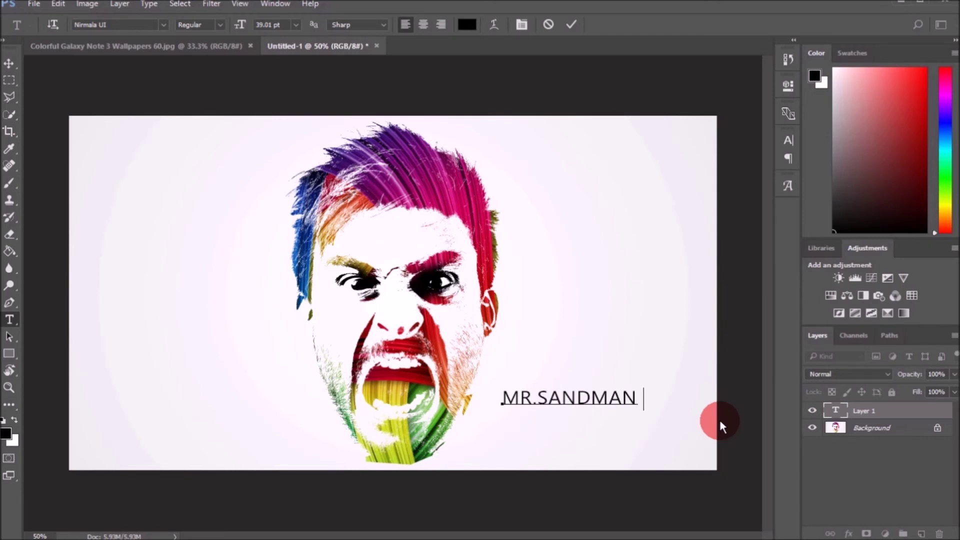
pyautogui.write(' PHOTOSHOP')
pyautogui.moveTo(745, 418)
pyautogui.mouseDown()
pyautogui.moveTo(672, 436)
pyautogui.moveTo(694, 460)
pyautogui.moveTo(307, 327)
pyautogui.moveTo(318, 346)
pyautogui.moveTo(330, 344)
pyautogui.mouseUp()
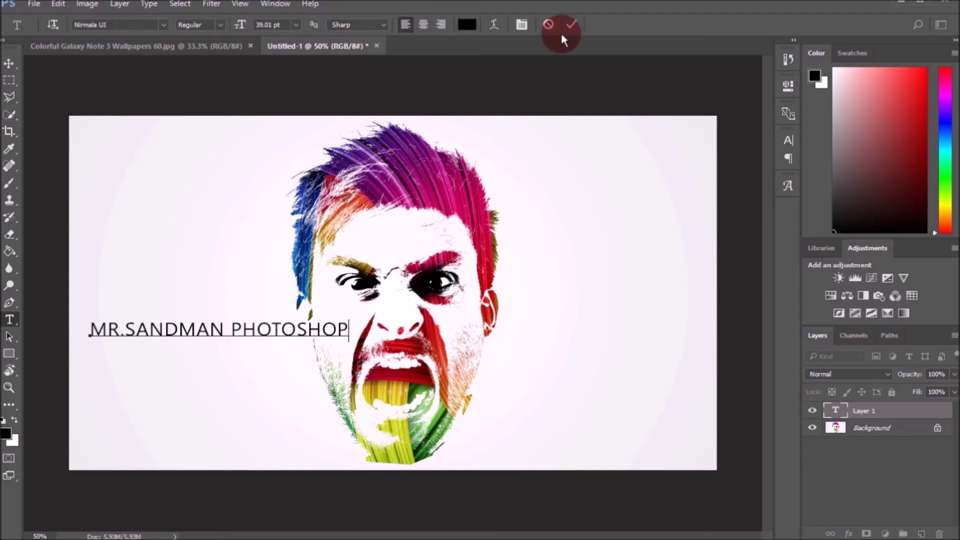
pyautogui.moveTo(356, 345)
pyautogui.mouseDown()
pyautogui.moveTo(673, 415)
pyautogui.moveTo(703, 455)
pyautogui.moveTo(400, 431)
pyautogui.mouseUp()
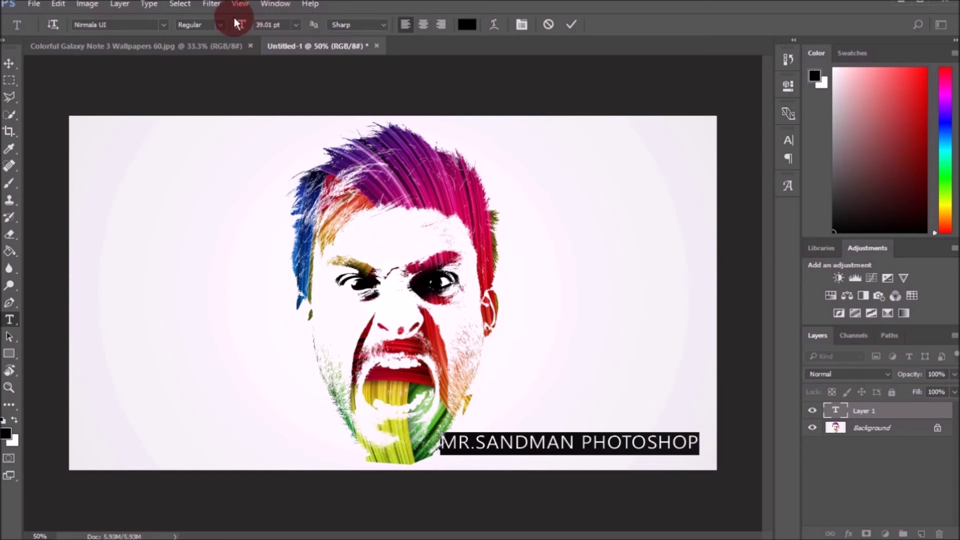
# Step: Reduce the caption to 32.01 pt, commit it, and bring up the wallpaper image
pyautogui.moveTo(235, 23); pyautogui.dragTo(229, 22)
pyautogui.moveTo(670, 448); pyautogui.dragTo(703, 428)
pyautogui.click(570, 23)
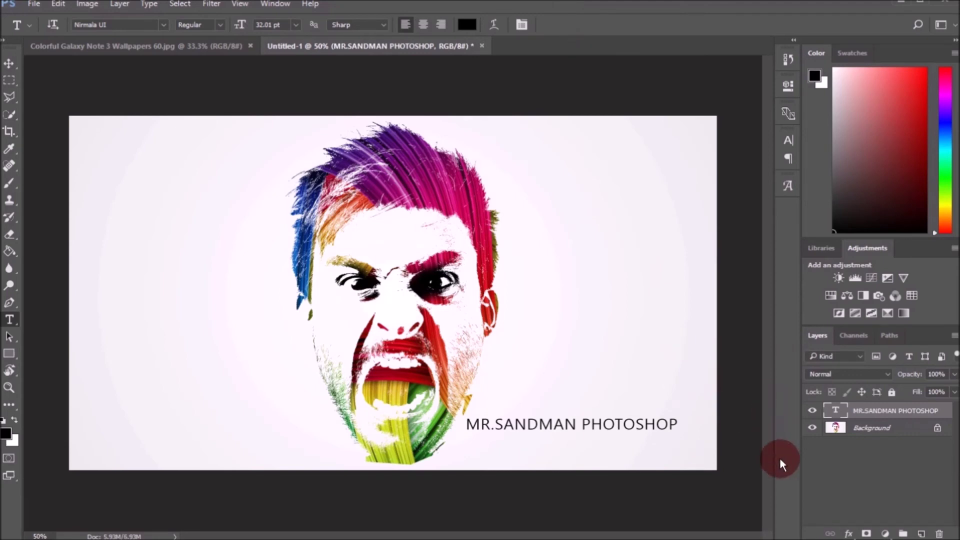
pyautogui.click(160, 46)
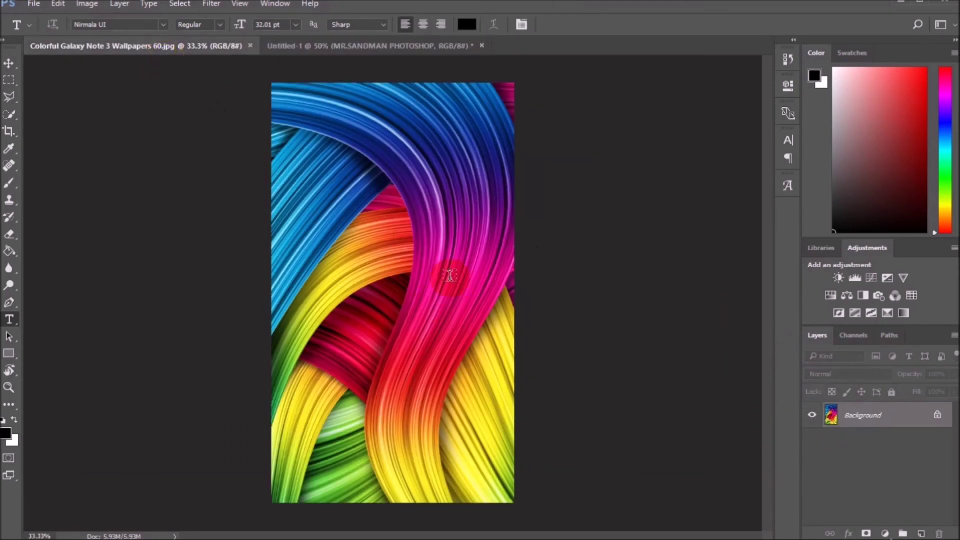
# Step: Drag the rainbow wallpaper into Untitled-1 and scale it over the caption
pyautogui.click(379, 45)
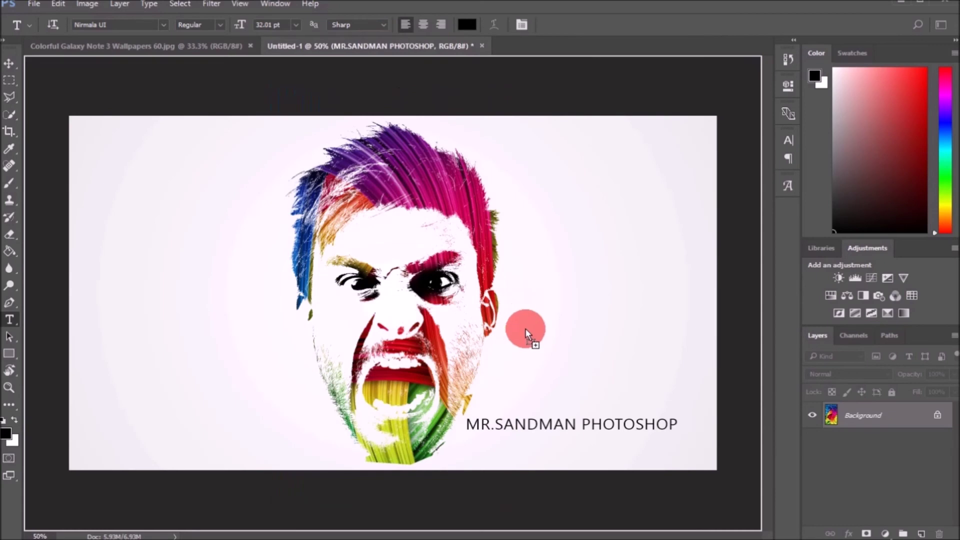
pyautogui.moveTo(525, 328); pyautogui.dragTo(659, 472)
pyautogui.hotkey('ctrl', 't')
pyautogui.moveTo(717, 75)
pyautogui.mouseDown()
pyautogui.moveTo(676, 117)
pyautogui.moveTo(670, 90)
pyautogui.moveTo(491, 385)
pyautogui.moveTo(574, 268)
pyautogui.moveTo(676, 320)
pyautogui.moveTo(521, 316)
pyautogui.moveTo(611, 475)
pyautogui.mouseUp()
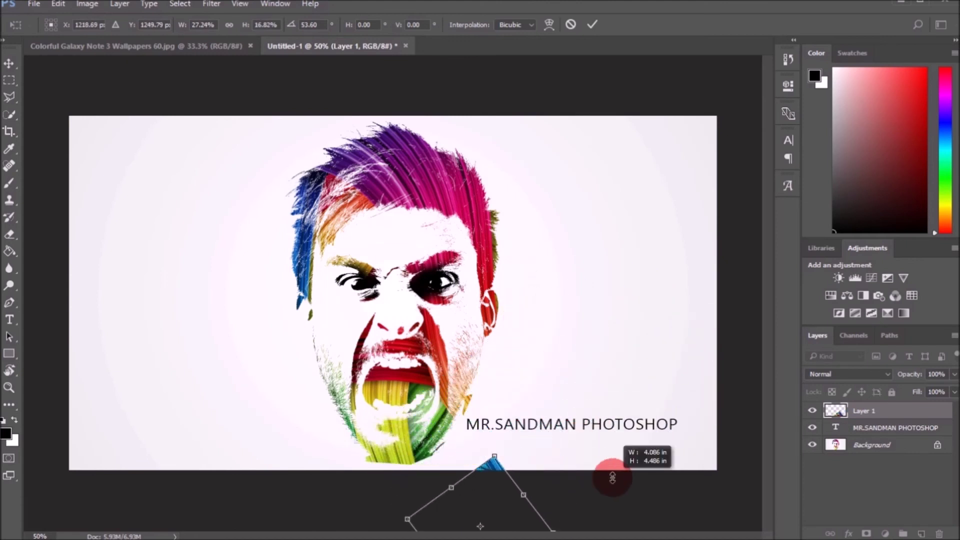
pyautogui.moveTo(490, 484)
pyautogui.mouseDown()
pyautogui.moveTo(520, 387)
pyautogui.moveTo(541, 388)
pyautogui.mouseUp()
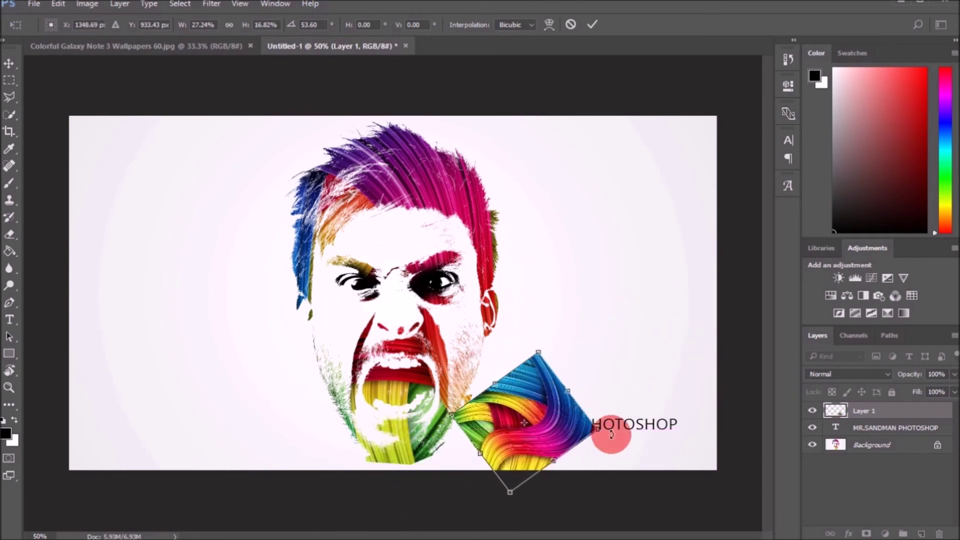
pyautogui.moveTo(606, 430); pyautogui.dragTo(718, 420)
pyautogui.click(592, 25)
# Step: Clip the wallpaper layer to the caption text and set its opacity to 80%
pyautogui.click(885, 431)
pyautogui.moveTo(885, 431); pyautogui.dragTo(884, 414)
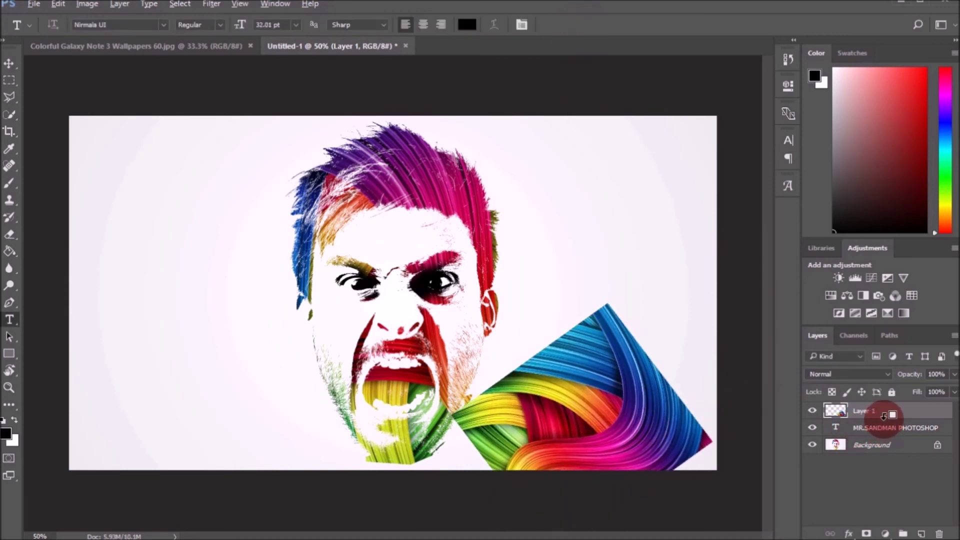
pyautogui.keyDown('alt'); pyautogui.click(885, 415); pyautogui.keyUp('alt')
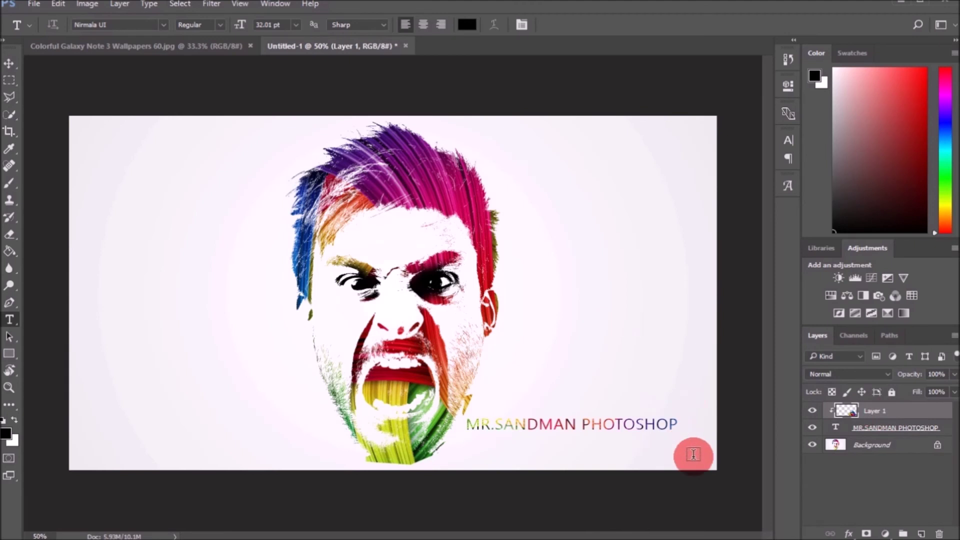
pyautogui.click(937, 374)
pyautogui.write('80')
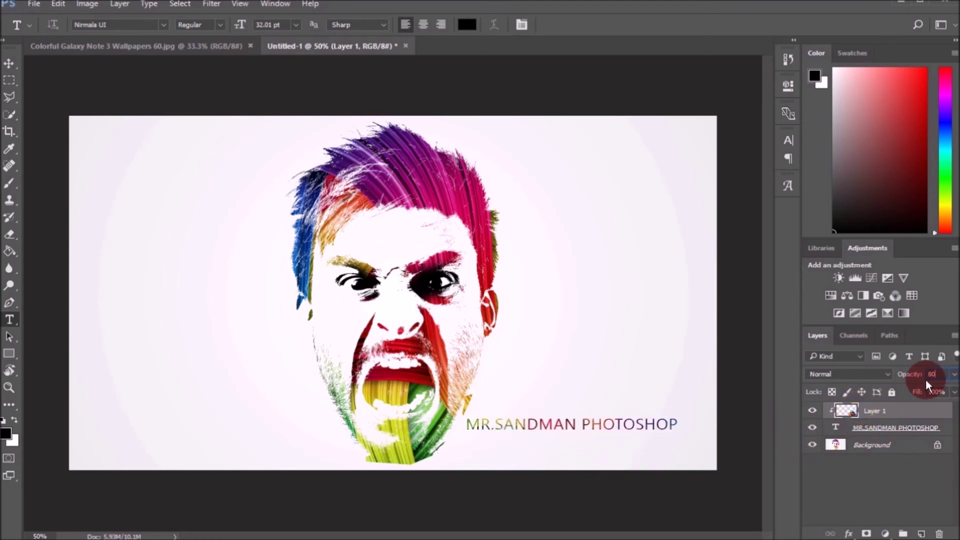
pyautogui.click(850, 410)
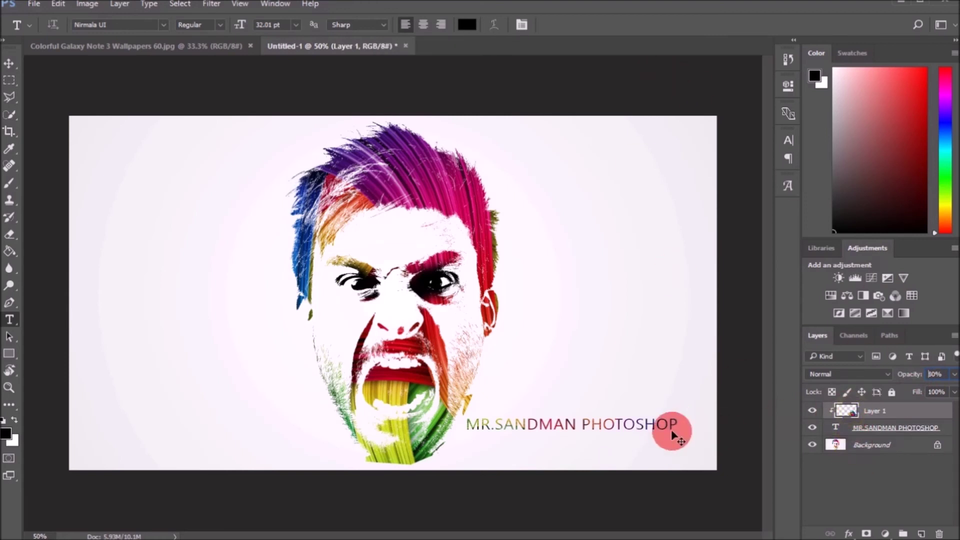
# Step: Resize and reposition the clipped wallpaper so it fills the caption letters
pyautogui.hotkey('ctrl', 't')
pyautogui.moveTo(714, 305)
pyautogui.mouseDown()
pyautogui.moveTo(673, 356)
pyautogui.moveTo(688, 358)
pyautogui.mouseUp()
pyautogui.moveTo(643, 393); pyautogui.dragTo(649, 339)
pyautogui.moveTo(593, 296); pyautogui.dragTo(591, 332)
pyautogui.moveTo(514, 387); pyautogui.dragTo(506, 389)
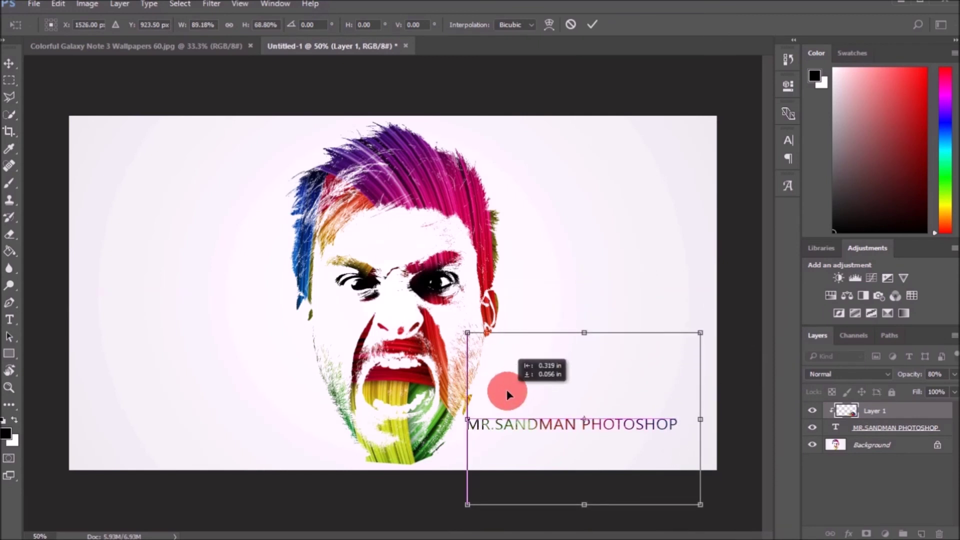
pyautogui.click(593, 23)
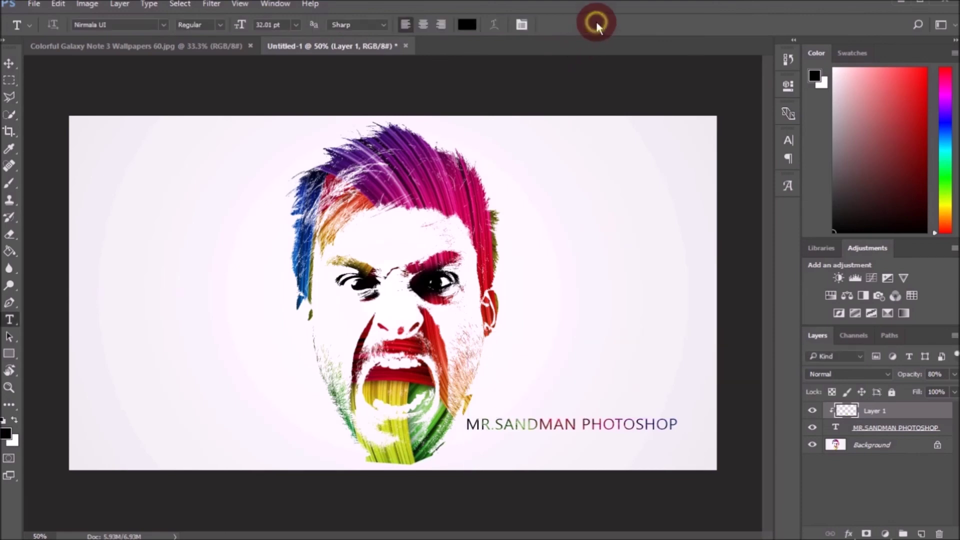
pyautogui.click(834, 429)
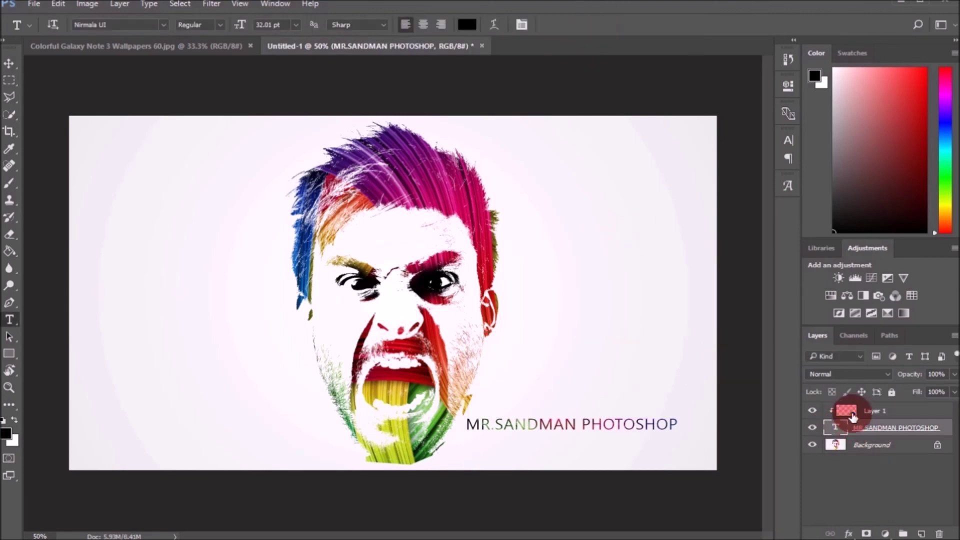
# Step: Open the caption layer's Blending Options and enable Drop Shadow
pyautogui.rightClick(835, 431)
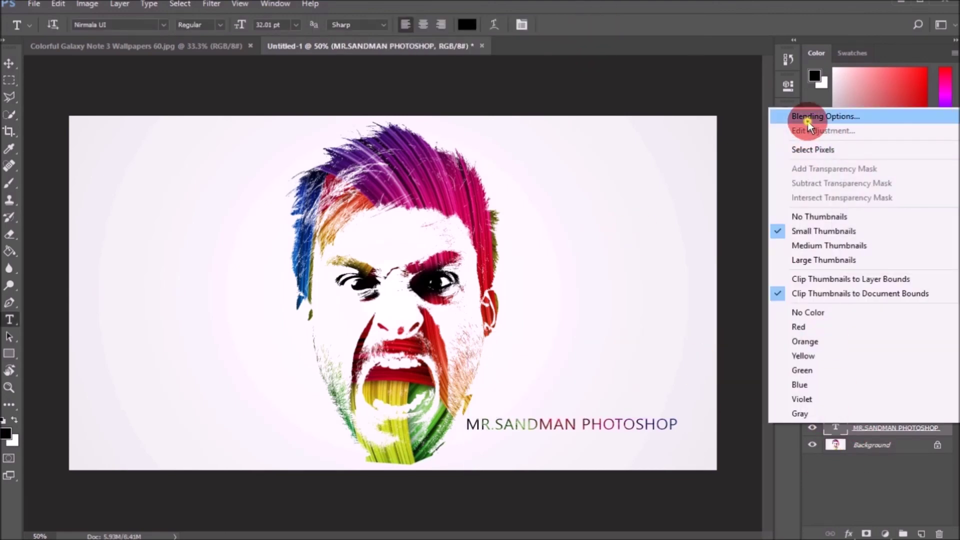
pyautogui.click(808, 117)
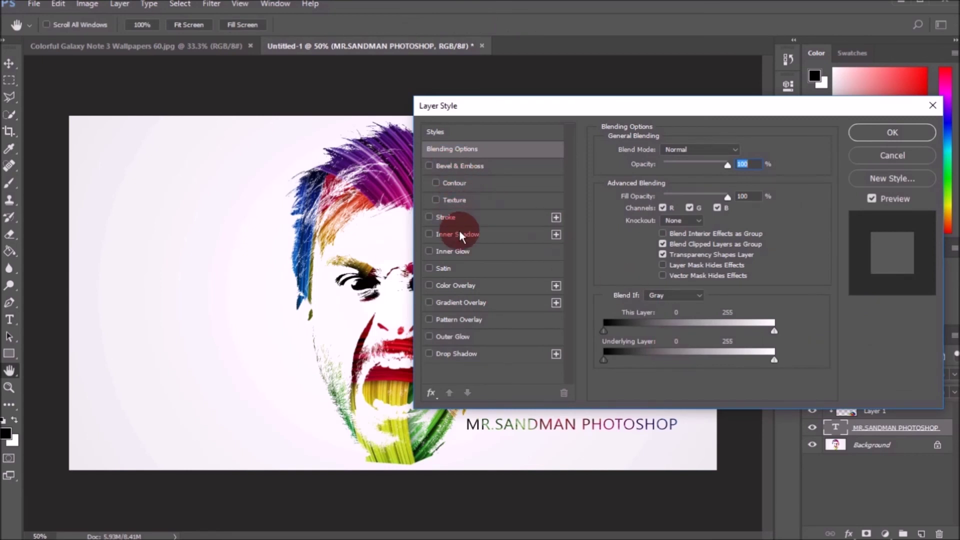
pyautogui.click(446, 217)
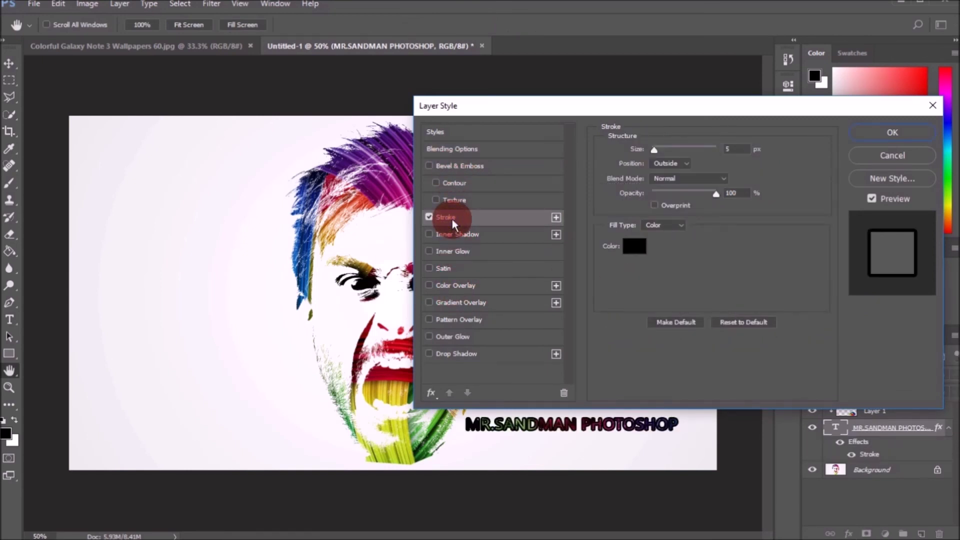
pyautogui.click(430, 217)
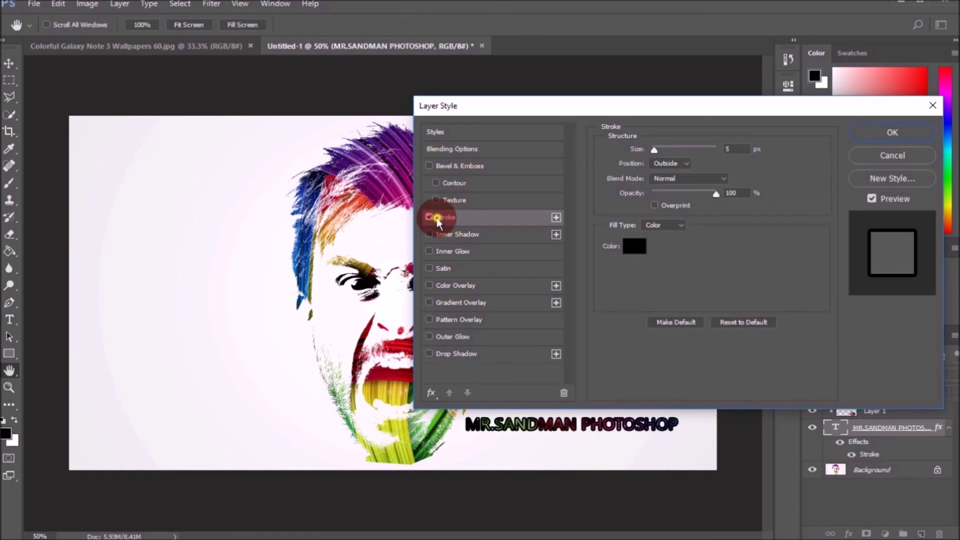
pyautogui.click(450, 356)
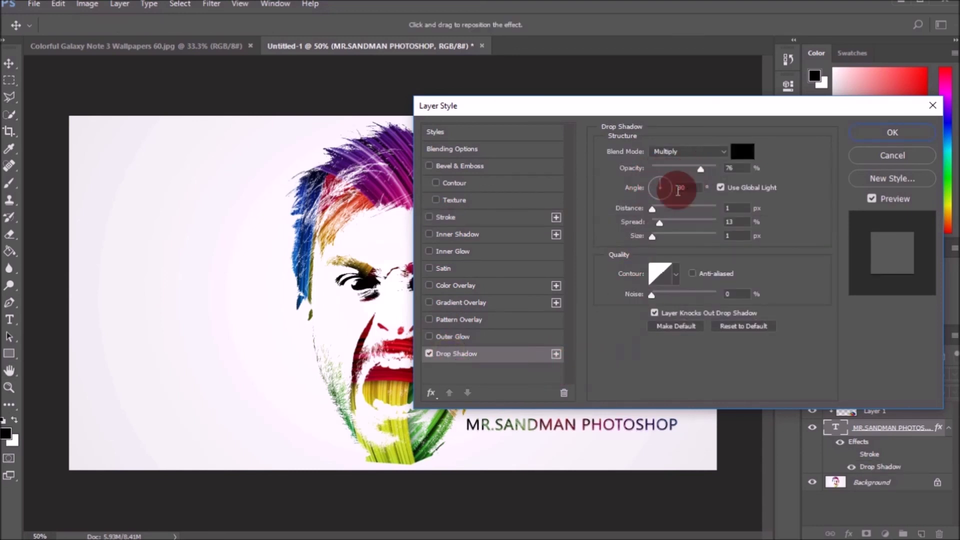
pyautogui.click(652, 208)
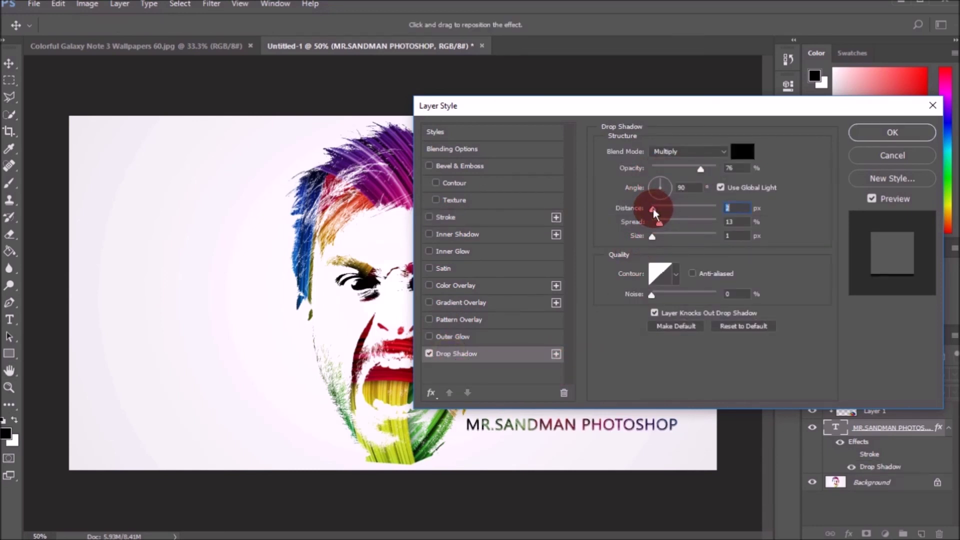
# Step: Set the drop shadow to 32% opacity, 0 distance, 17% spread, small size, and apply
pyautogui.moveTo(660, 222); pyautogui.dragTo(664, 224)
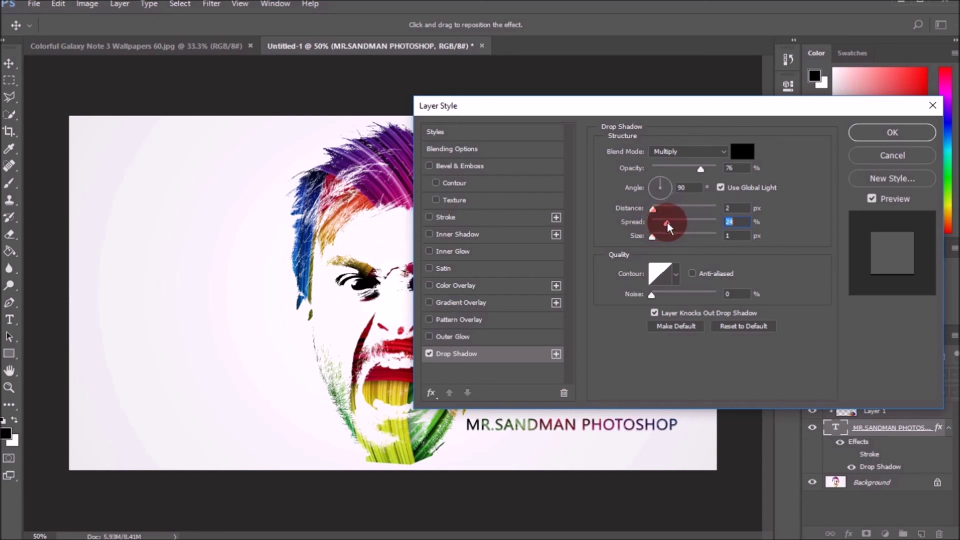
pyautogui.moveTo(652, 237)
pyautogui.mouseDown()
pyautogui.moveTo(664, 224)
pyautogui.moveTo(654, 237)
pyautogui.mouseUp()
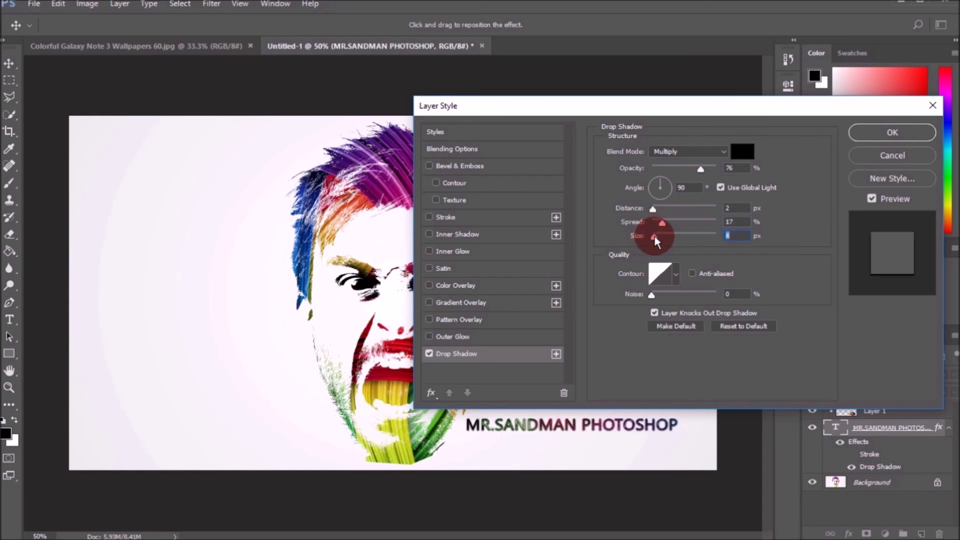
pyautogui.moveTo(653, 209); pyautogui.dragTo(650, 215)
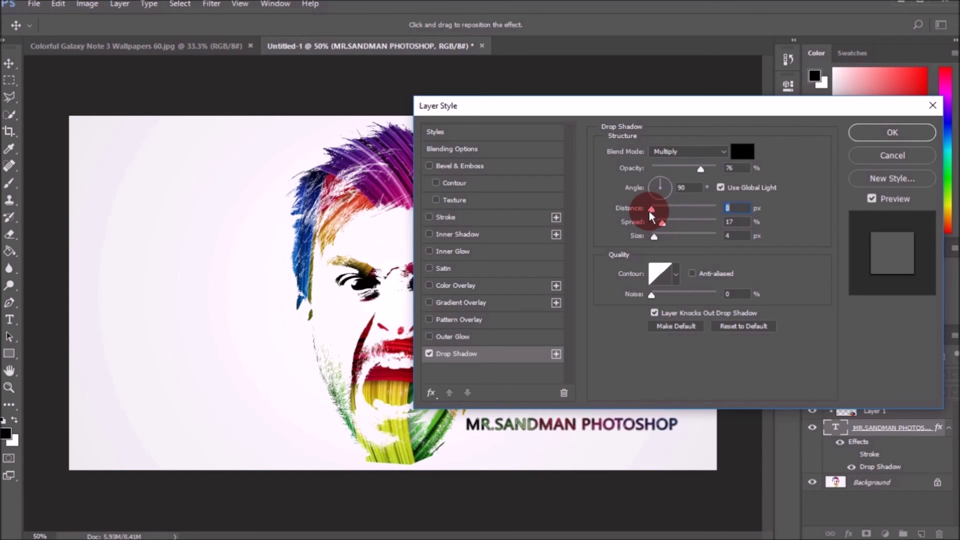
pyautogui.moveTo(694, 172); pyautogui.dragTo(686, 170)
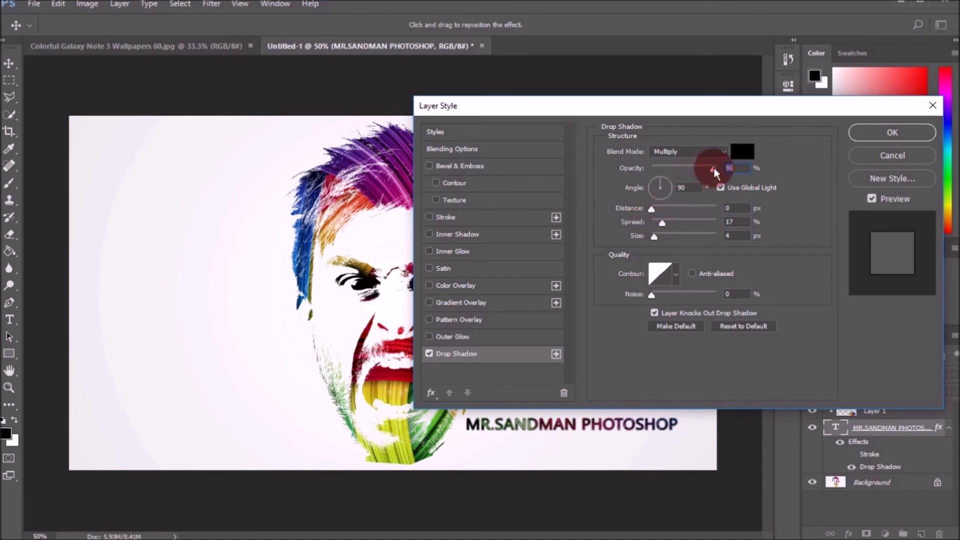
pyautogui.click(667, 225)
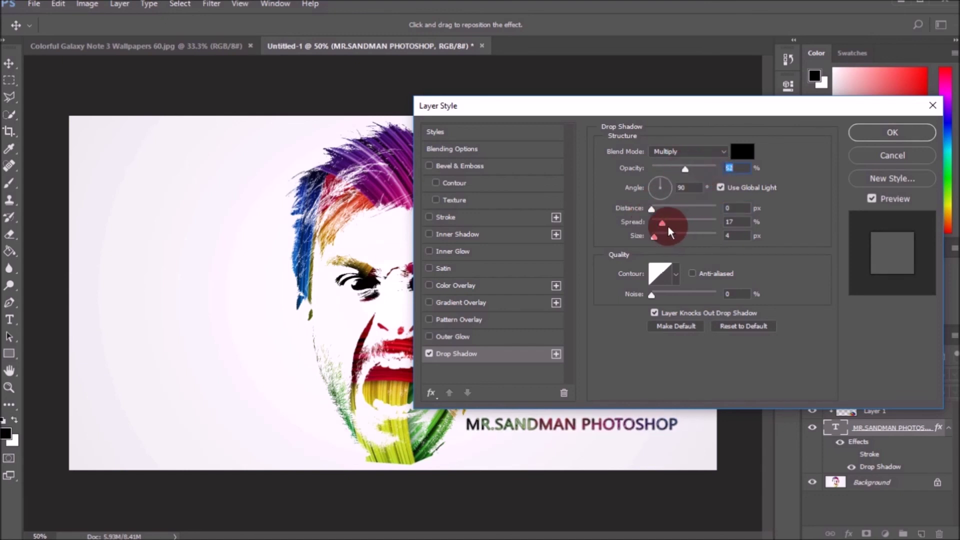
pyautogui.moveTo(657, 236); pyautogui.dragTo(658, 236)
pyautogui.moveTo(685, 170); pyautogui.dragTo(676, 170)
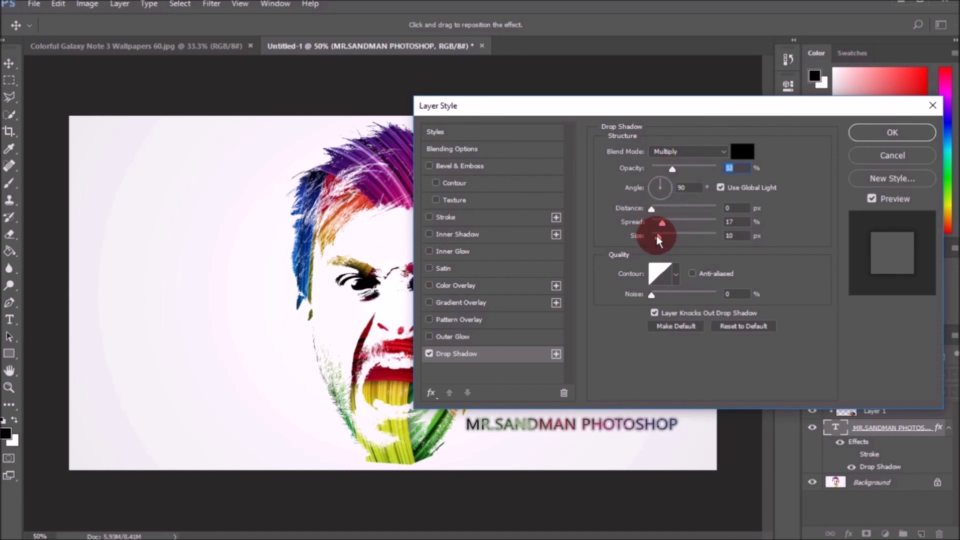
pyautogui.moveTo(656, 236); pyautogui.dragTo(656, 236)
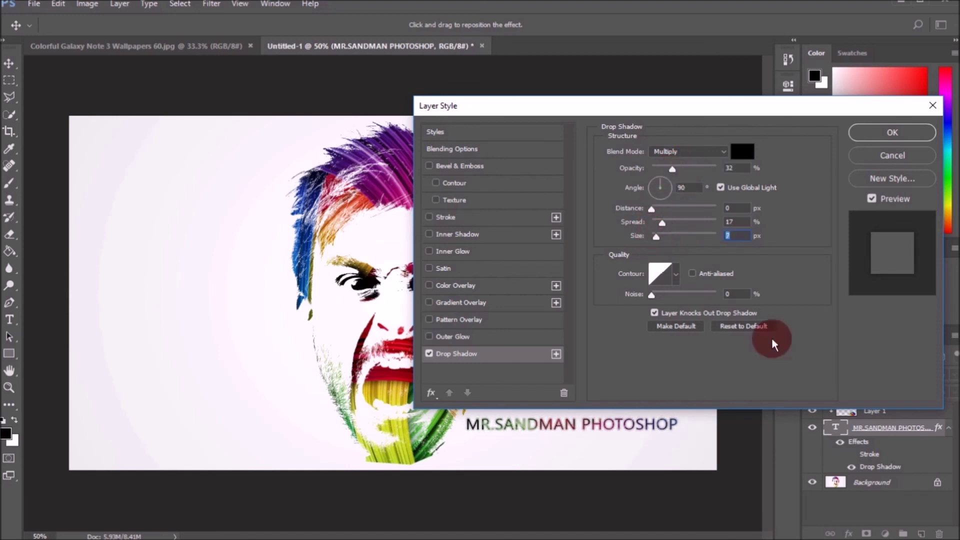
pyautogui.moveTo(736, 107); pyautogui.dragTo(566, 125)
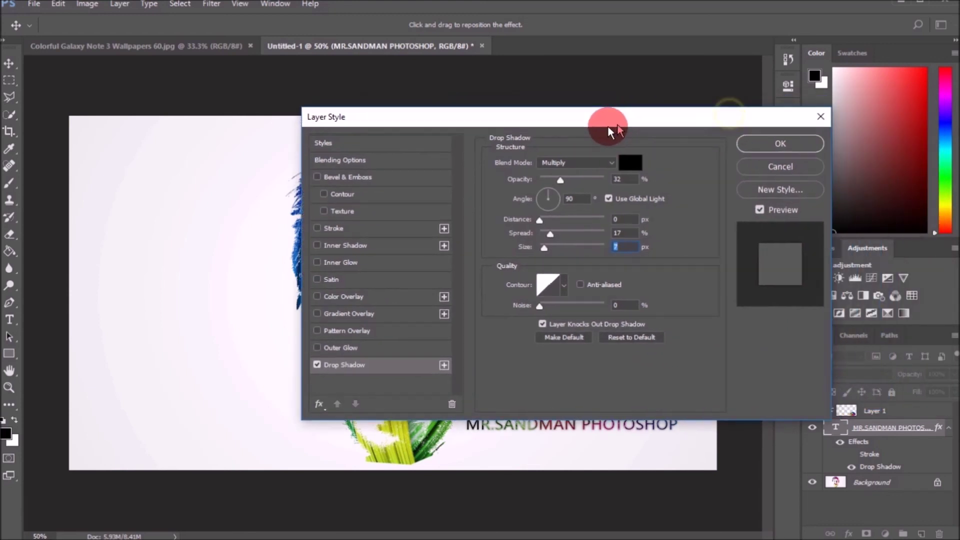
pyautogui.click(720, 149)
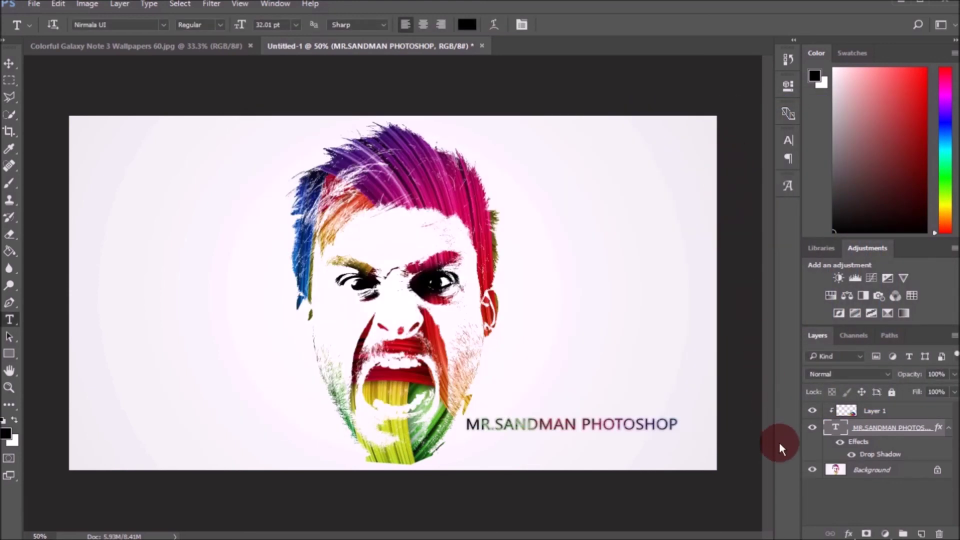